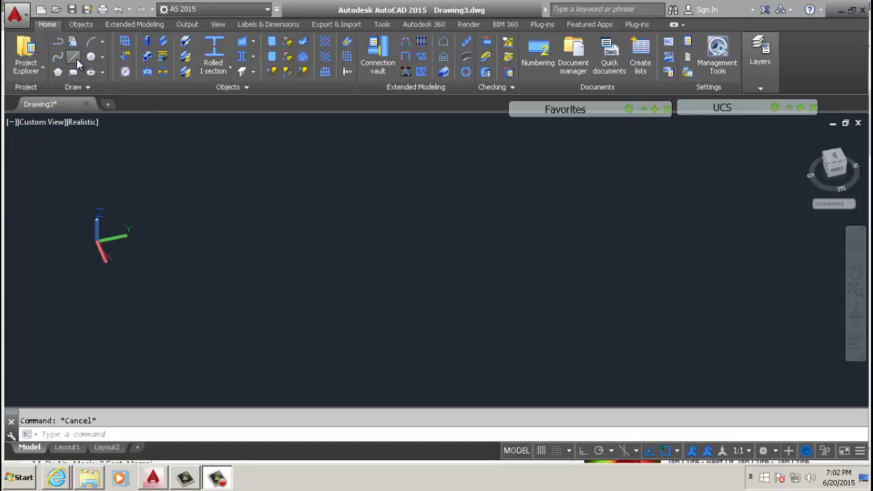
# Step: Draw a single vertical line along the Z axis with Ortho mode turned on
pyautogui.scroll(2, 268, 222)
pyautogui.scroll(-1, 264, 221)
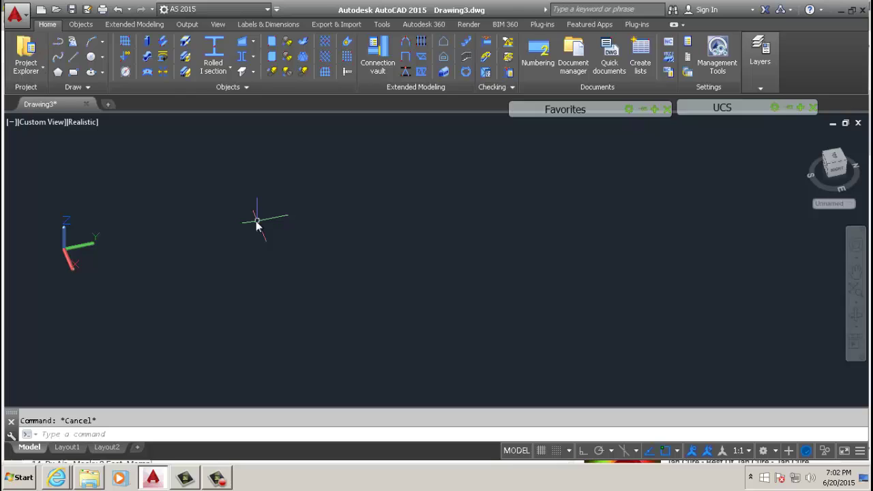
pyautogui.click(255, 216)
pyautogui.press('Escape')
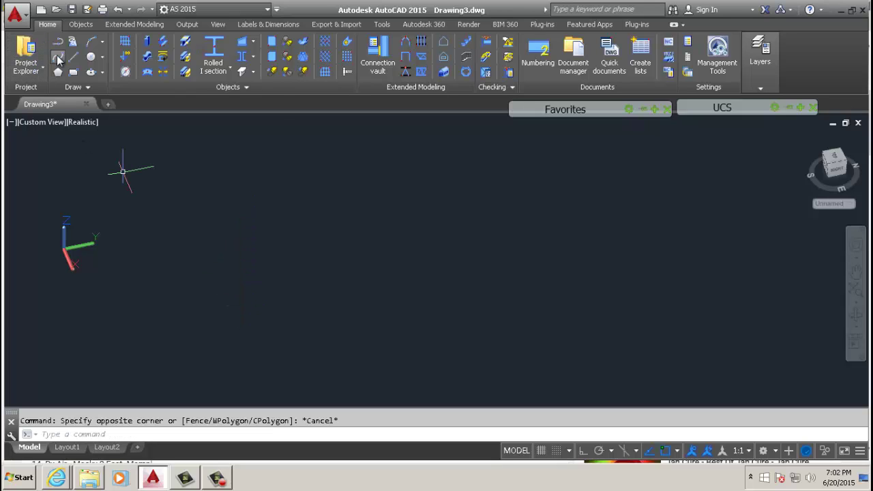
pyautogui.click(73, 57)
pyautogui.click(316, 213)
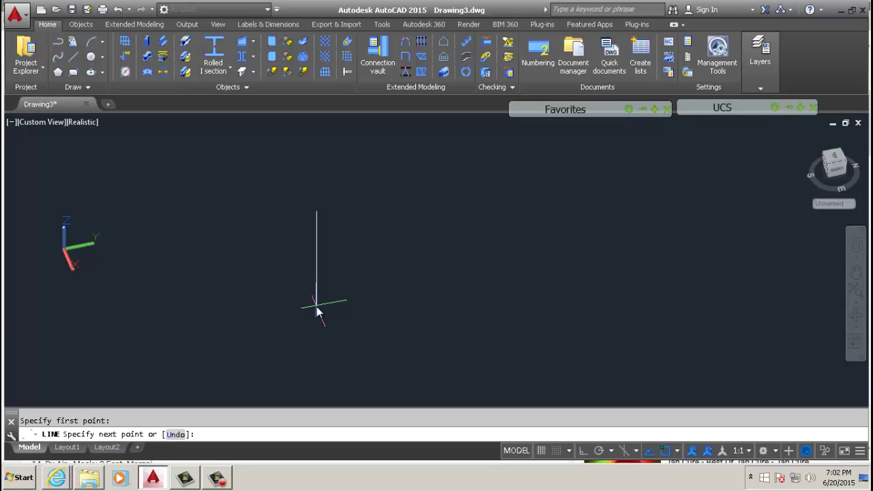
pyautogui.press('F8')
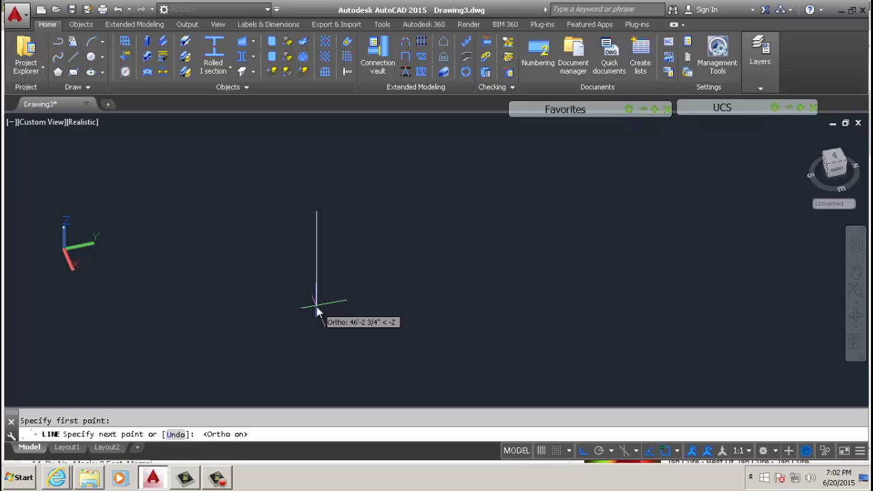
pyautogui.click(308, 273)
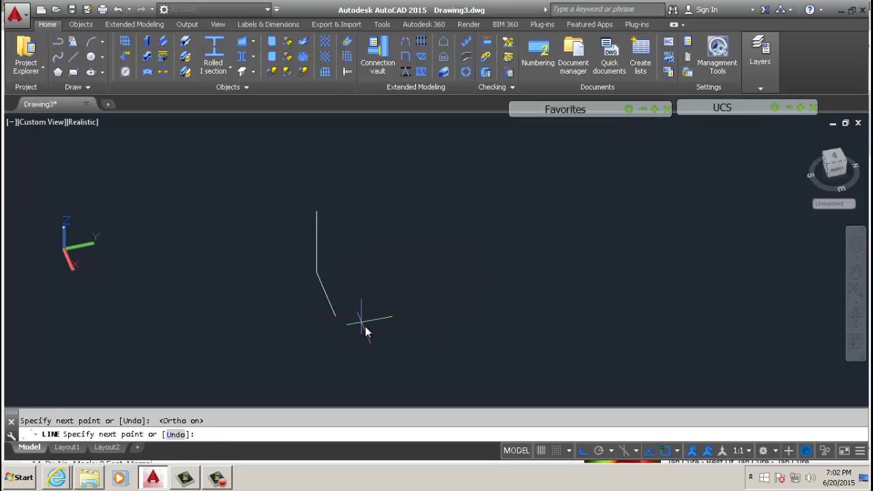
pyautogui.press('Escape')
pyautogui.scroll(2, 326, 187)
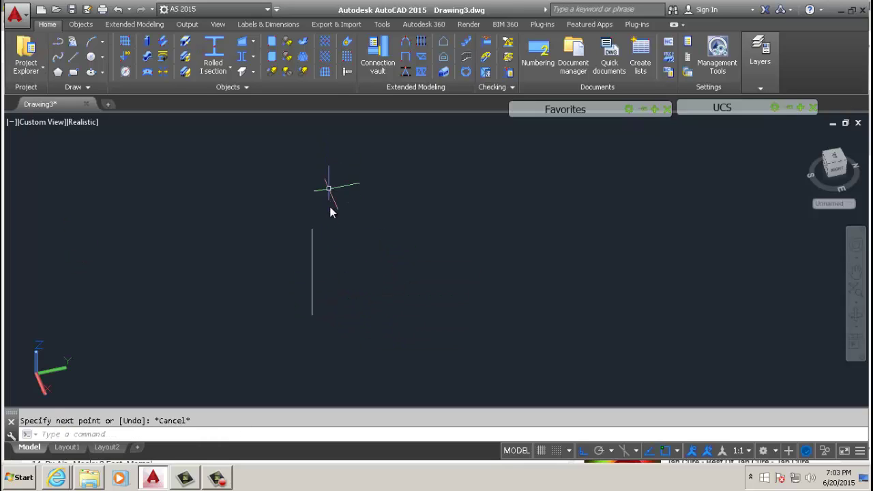
pyautogui.write('c')
pyautogui.press('Return')
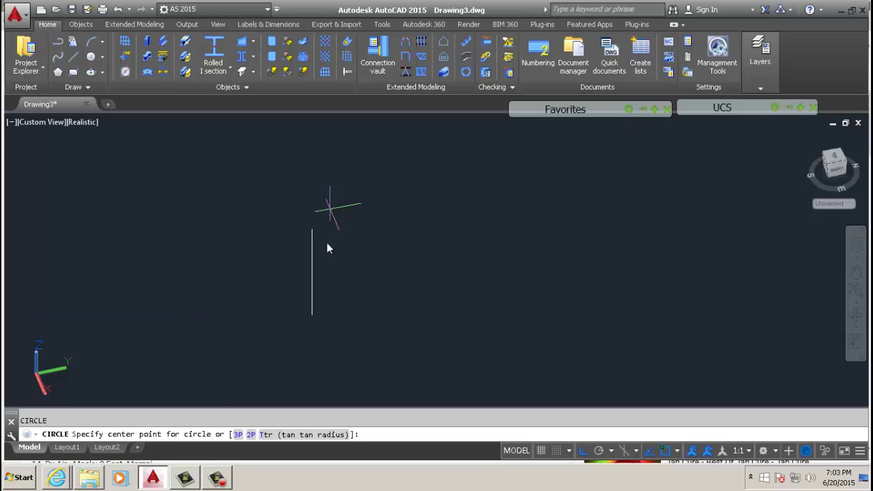
pyautogui.press('Escape')
pyautogui.press('Escape')
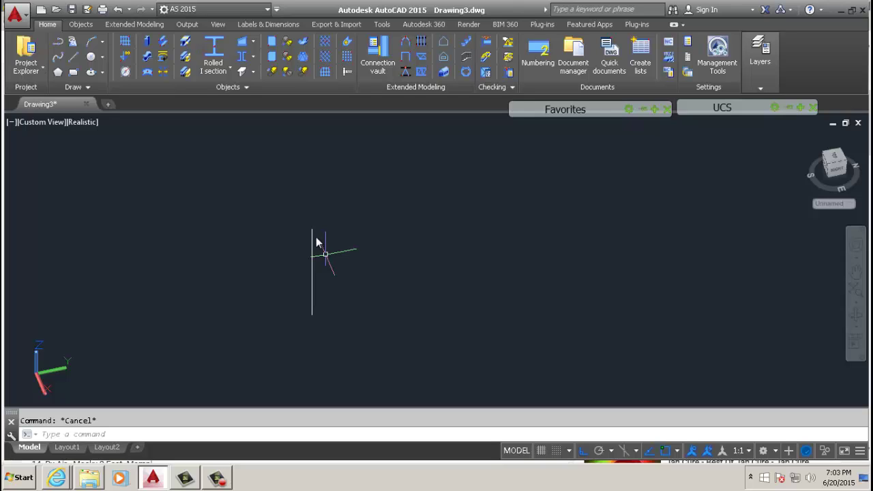
# Step: Copy the vertical line once along the X axis direction to make a pair of parallel uprights
pyautogui.scroll(3, 307, 237)
pyautogui.scroll(-4, 359, 274)
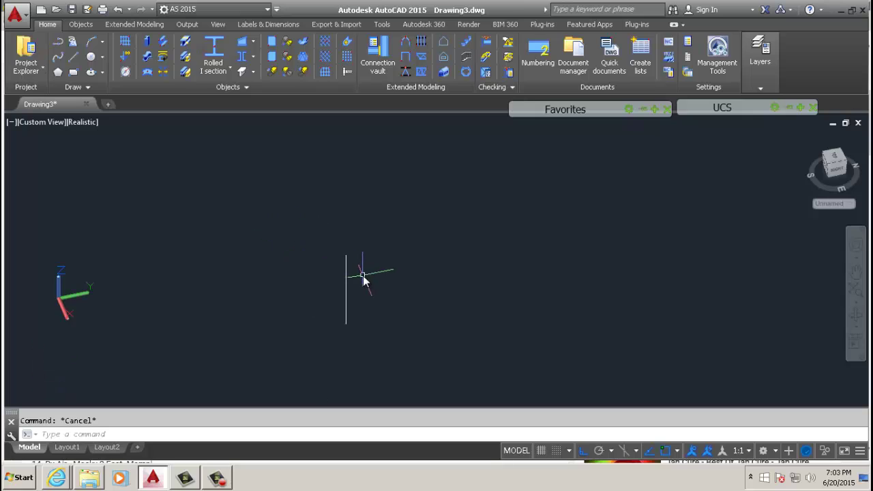
pyautogui.moveTo(357, 273); pyautogui.dragTo(225, 181, button='middle')
pyautogui.write('ct ')
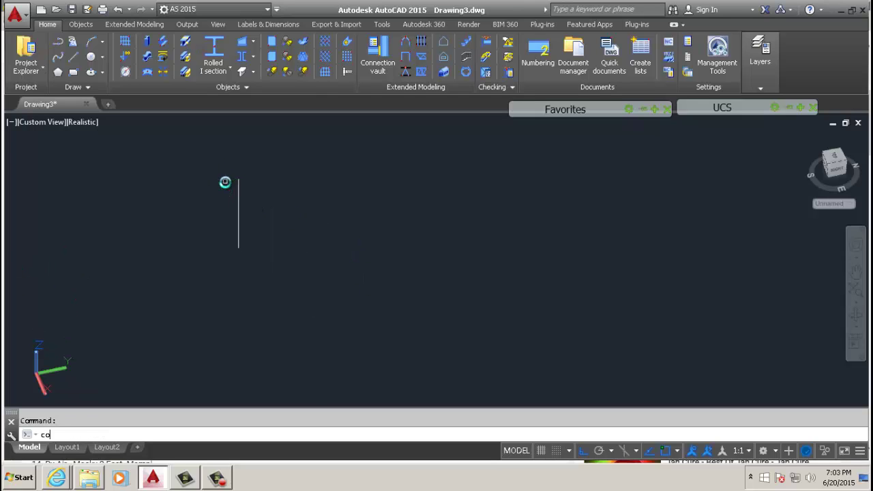
pyautogui.write('o')
pyautogui.press('Return')
pyautogui.click(301, 249)
pyautogui.click(230, 207)
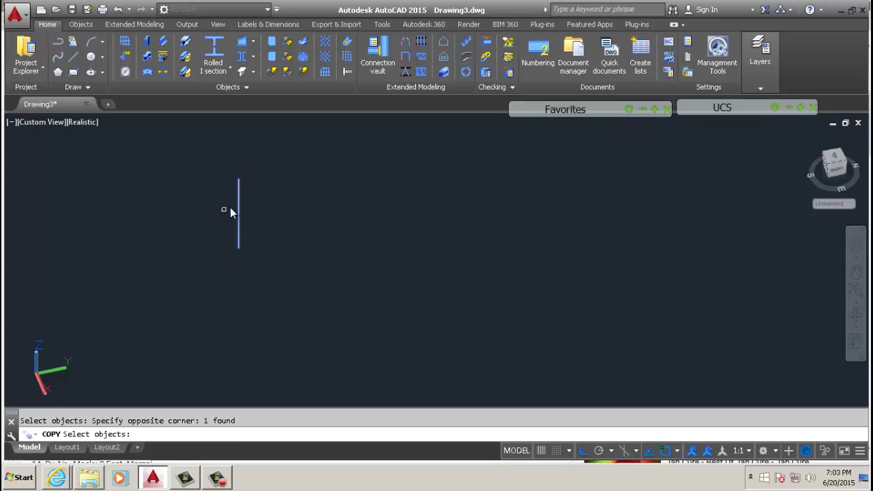
pyautogui.press('Return')
pyautogui.click(238, 253)
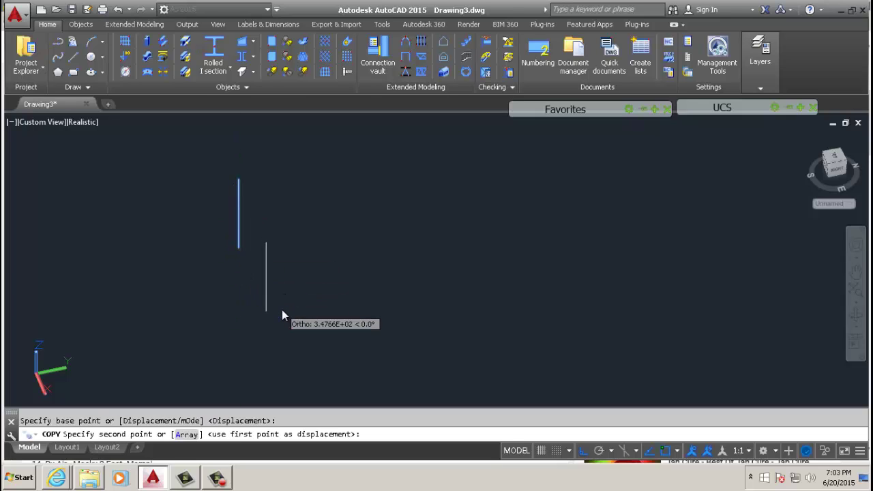
pyautogui.press('Escape')
# Step: Copy both vertical lines along the Y axis direction to make a second pair
pyautogui.keyDown('shift'); pyautogui.moveTo(242, 245); pyautogui.dragTo(270, 272, button='middle'); pyautogui.keyUp('shift')
pyautogui.write('c')
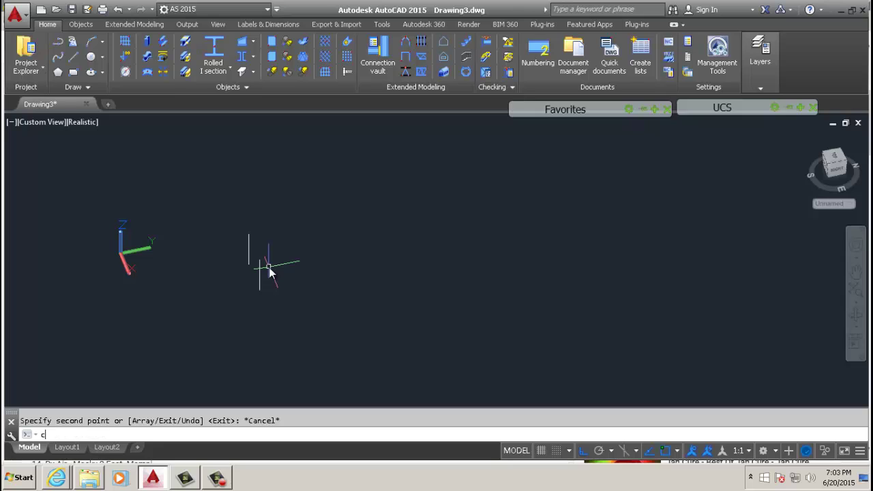
pyautogui.write('o')
pyautogui.press('Return')
pyautogui.click(279, 217)
pyautogui.click(199, 303)
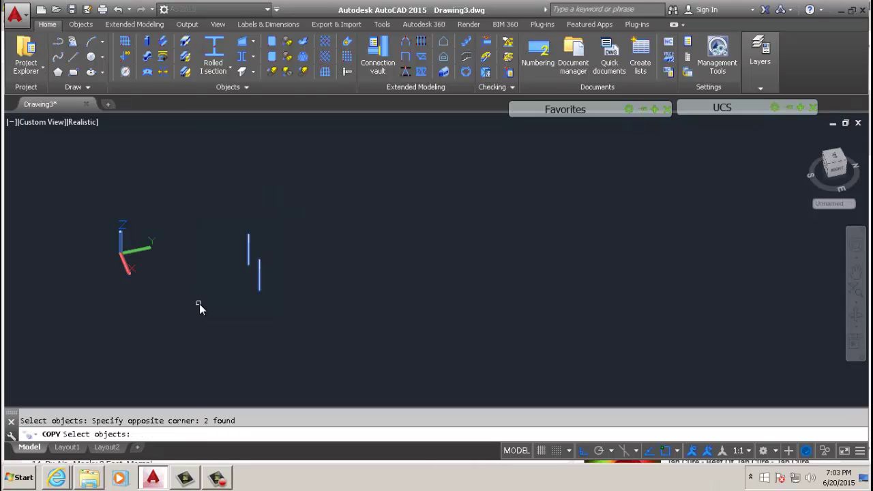
pyautogui.press('Return')
pyautogui.click(290, 345)
pyautogui.click(328, 331)
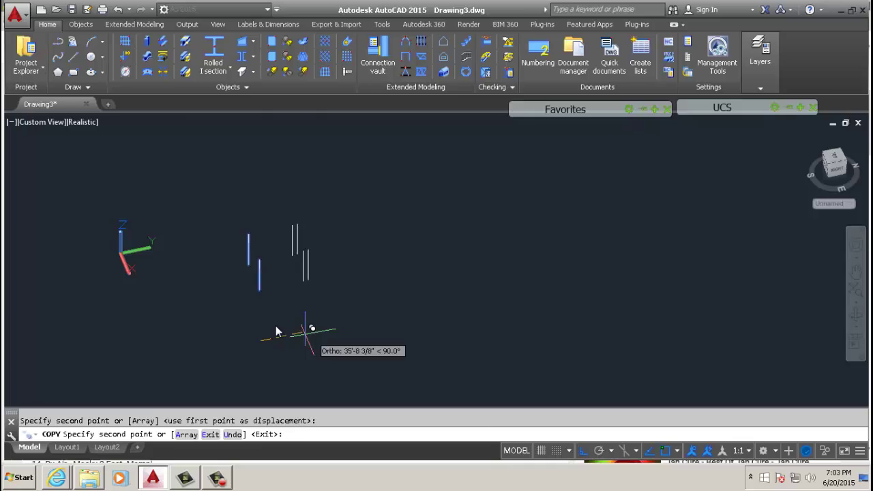
pyautogui.press('Escape')
pyautogui.keyDown('shift'); pyautogui.moveTo(275, 278); pyautogui.dragTo(230, 273, button='middle'); pyautogui.keyUp('shift')
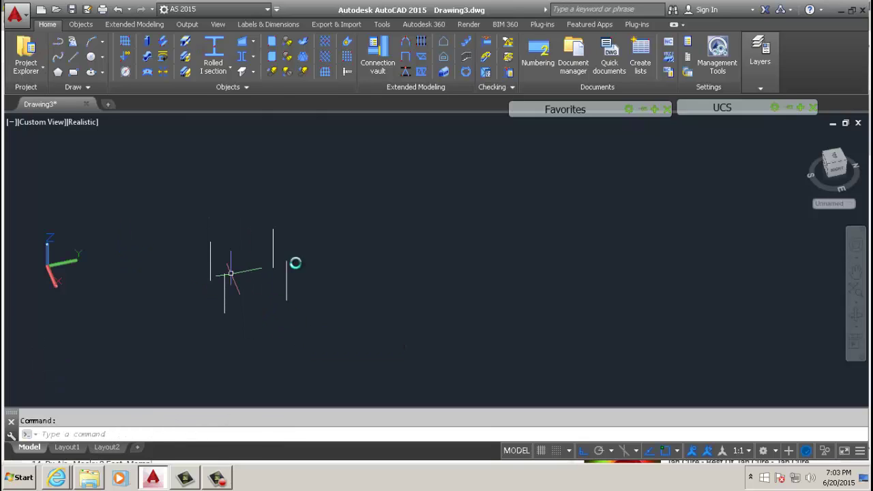
pyautogui.click(373, 214)
pyautogui.press('Escape')
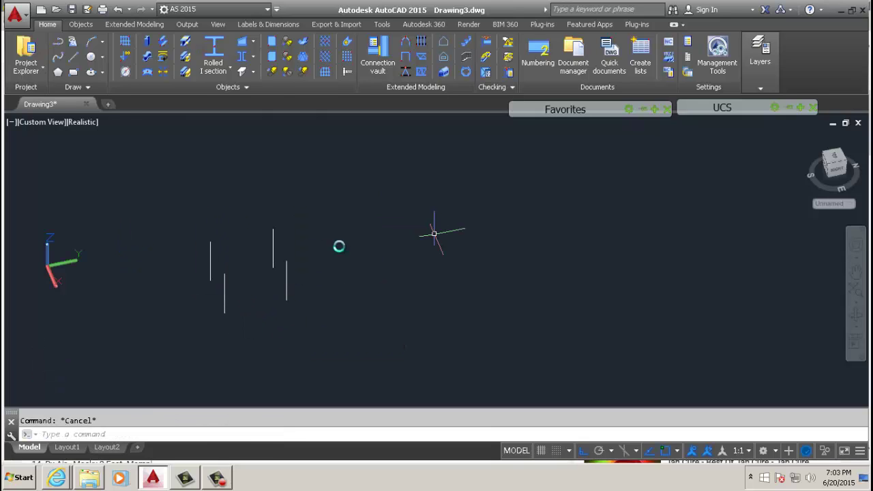
pyautogui.click(91, 57)
pyautogui.scroll(2, 225, 265)
pyautogui.scroll(3, 226, 269)
pyautogui.press('Escape')
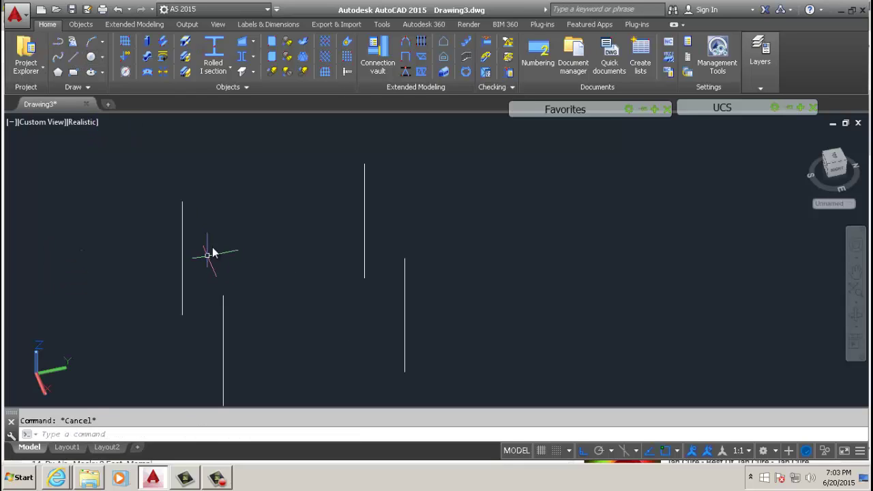
# Step: Draw a line joining the upper endpoints of the first pair of vertical lines
pyautogui.write('l')
pyautogui.press('Return')
pyautogui.click(183, 202)
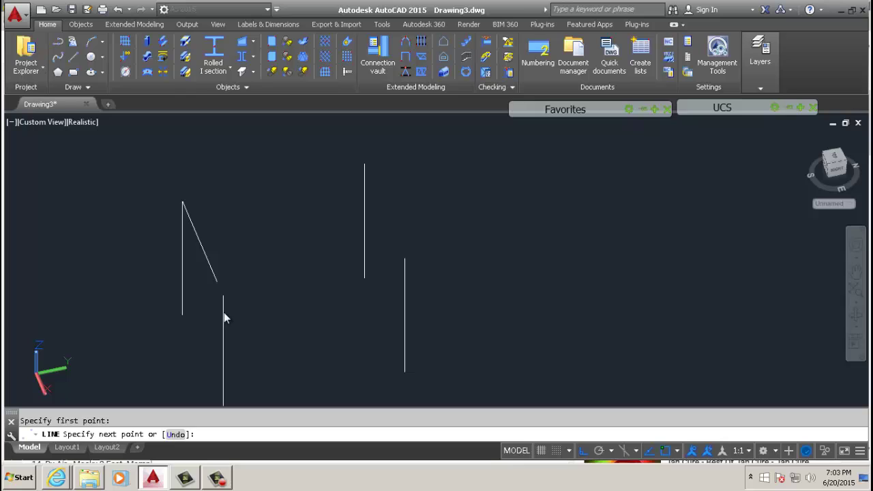
pyautogui.click(223, 297)
pyautogui.press('Escape')
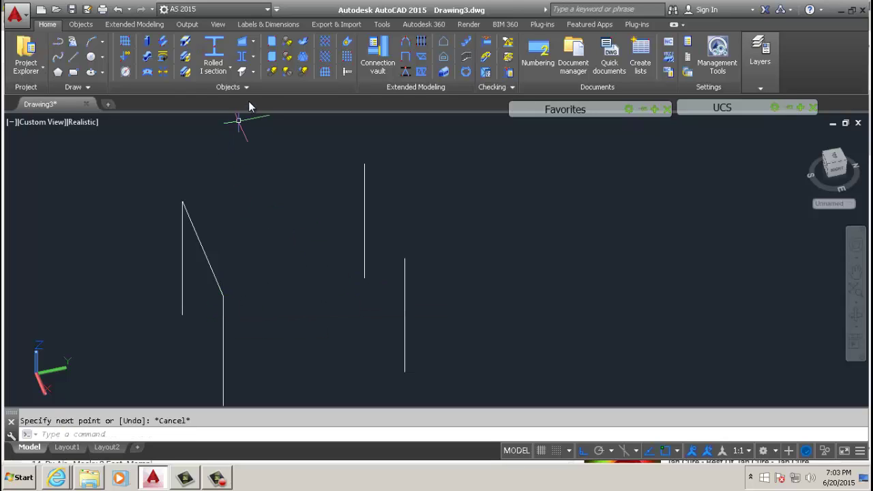
# Step: Draw a circle centred on the connecting line's midpoint with its radius reaching that line's endpoint
pyautogui.click(91, 56)
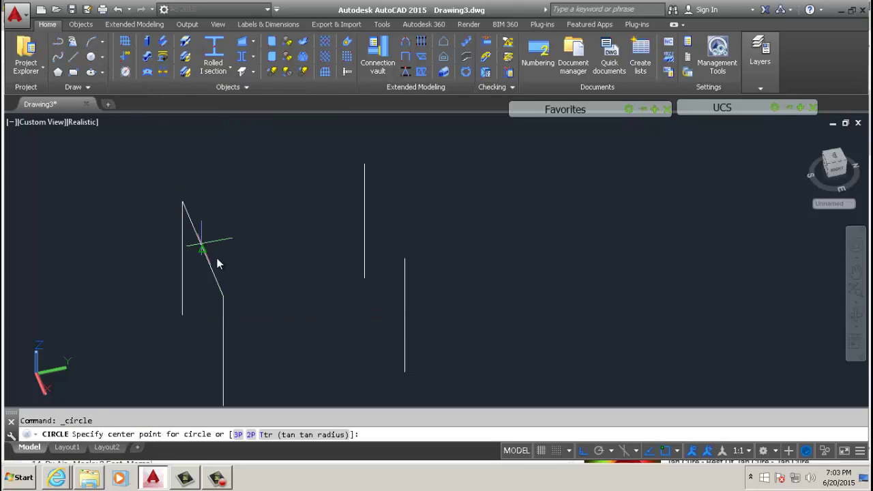
pyautogui.click(204, 252)
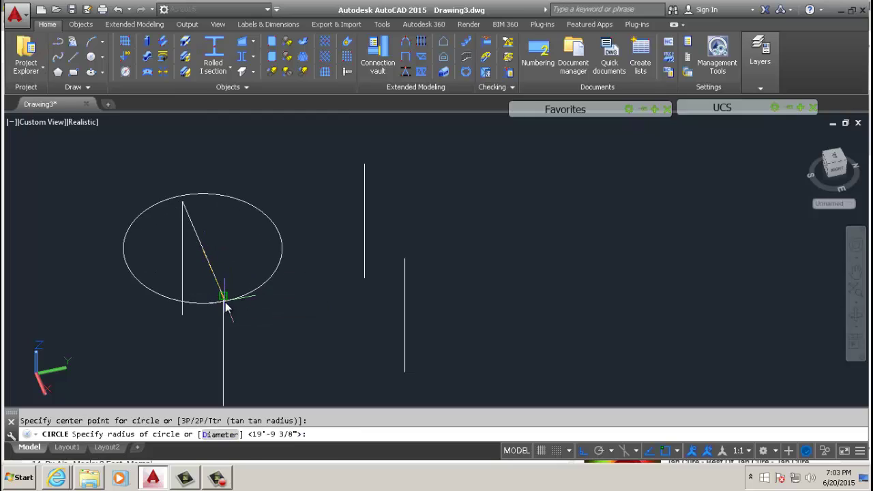
pyautogui.click(224, 297)
pyautogui.press('Escape')
# Step: Trim off the half of the circle facing the second pair of lines, using the connecting line as cutting edge
pyautogui.scroll(-4, 324, 240)
pyautogui.scroll(2, 293, 238)
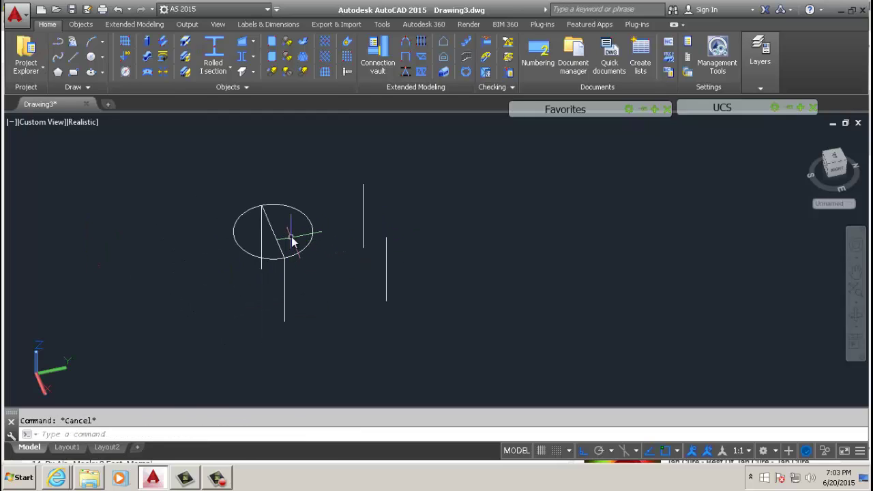
pyautogui.write('yt')
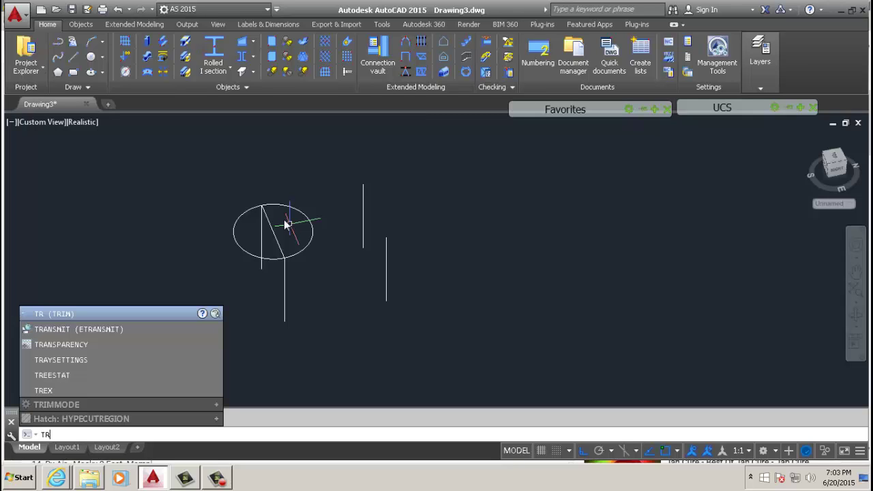
pyautogui.press('Return')
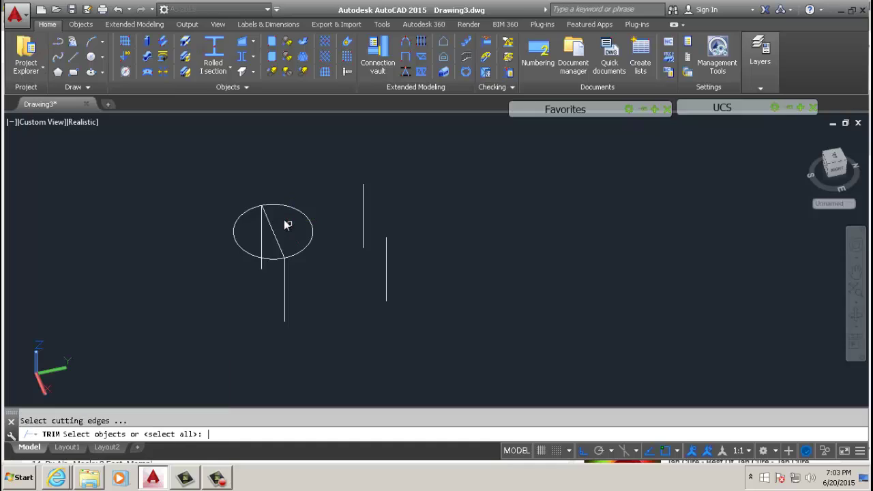
pyautogui.scroll(3, 272, 218)
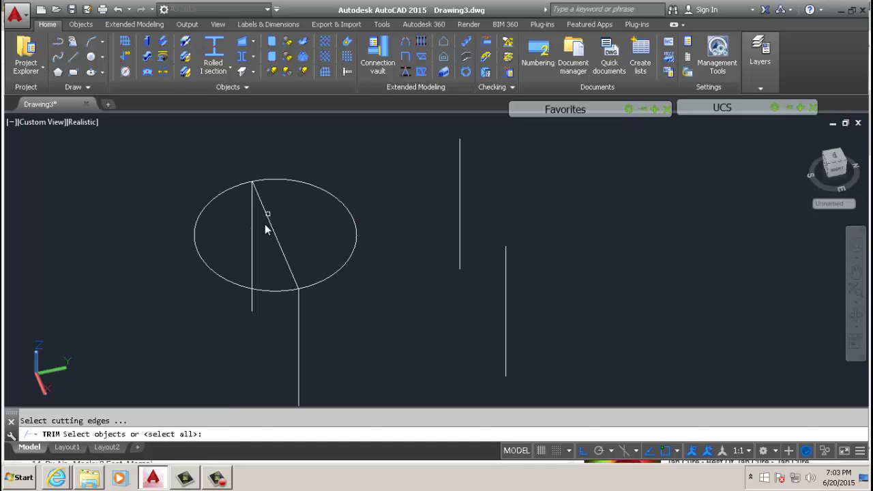
pyautogui.click(271, 225)
pyautogui.press('Return')
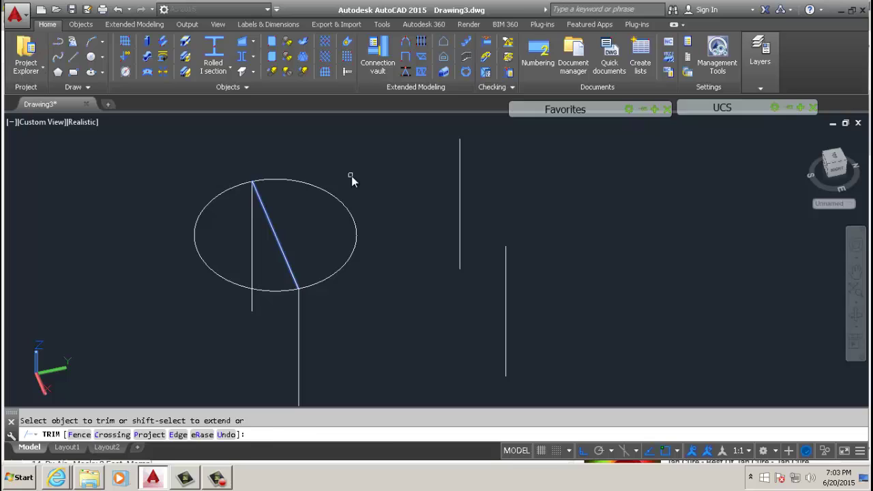
pyautogui.click(351, 180)
pyautogui.click(304, 215)
pyautogui.press('Escape')
# Step: Delete the straight connecting line between the arc's ends
pyautogui.click(285, 212)
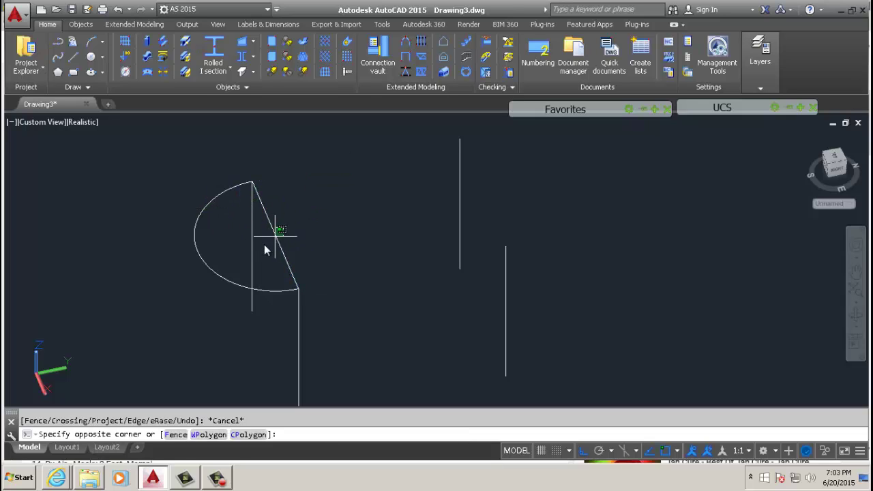
pyautogui.click(265, 249)
pyautogui.press('Delete')
# Step: Convert all four vertical lines and the arc into steel beams with the line-to-beam command, keeping the original lines and arc
pyautogui.scroll(-4, 286, 253)
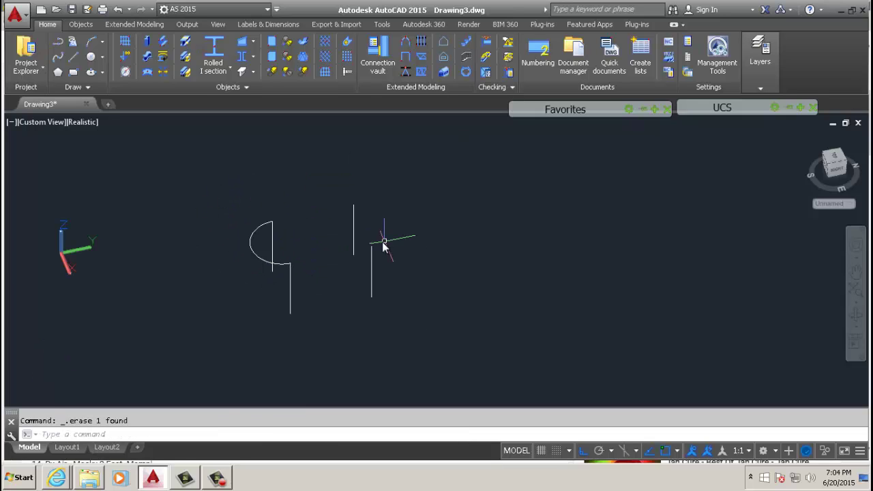
pyautogui.scroll(3, 351, 292)
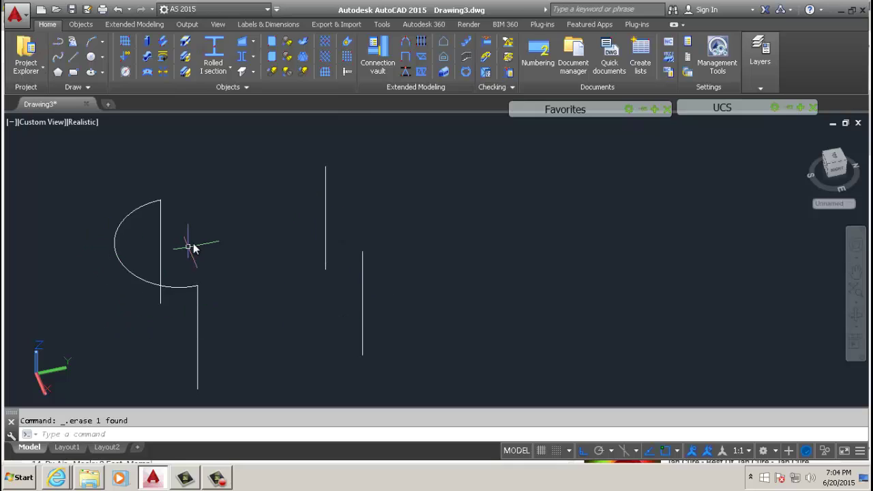
pyautogui.scroll(-2, 232, 231)
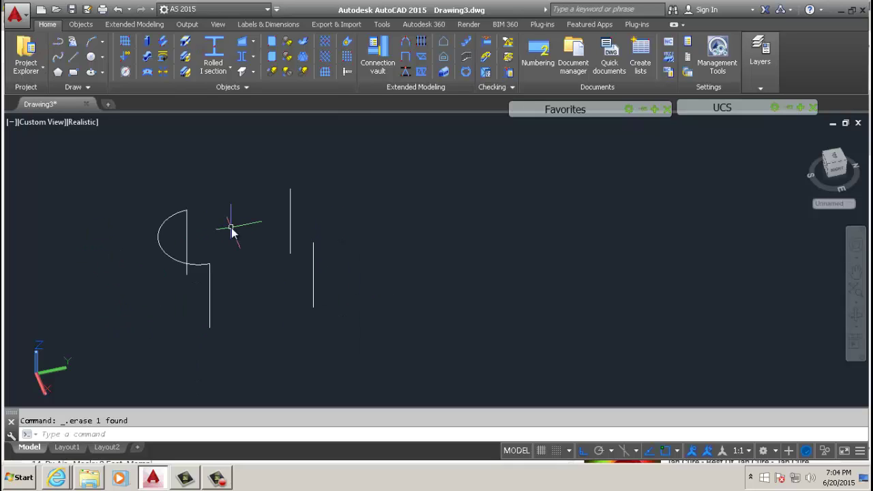
pyautogui.click(164, 58)
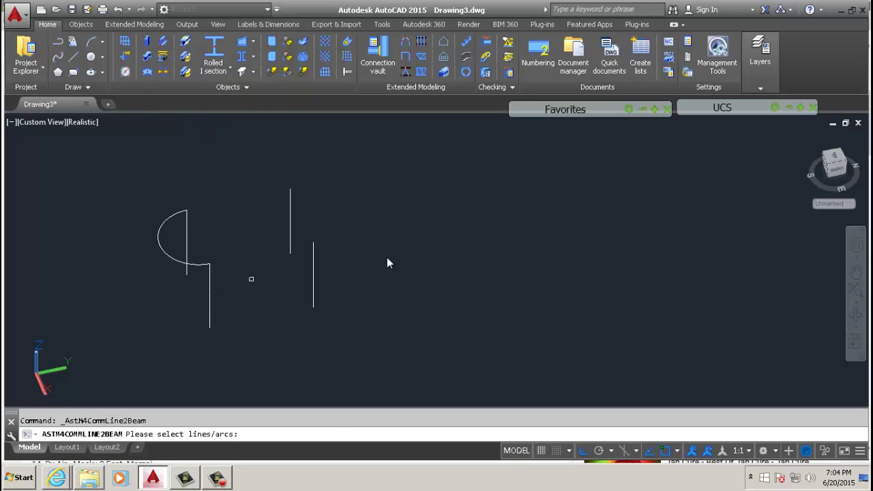
pyautogui.click(387, 187)
pyautogui.click(57, 317)
pyautogui.click(58, 316)
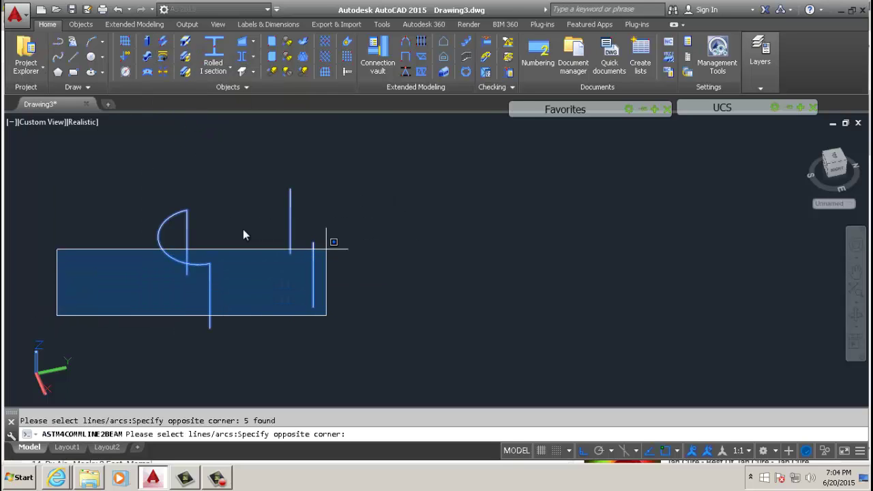
pyautogui.click(116, 237)
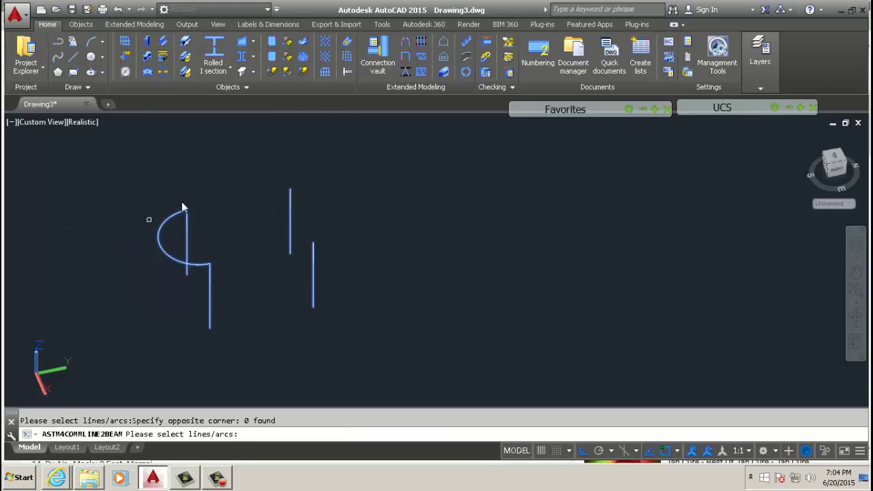
pyautogui.press('Return')
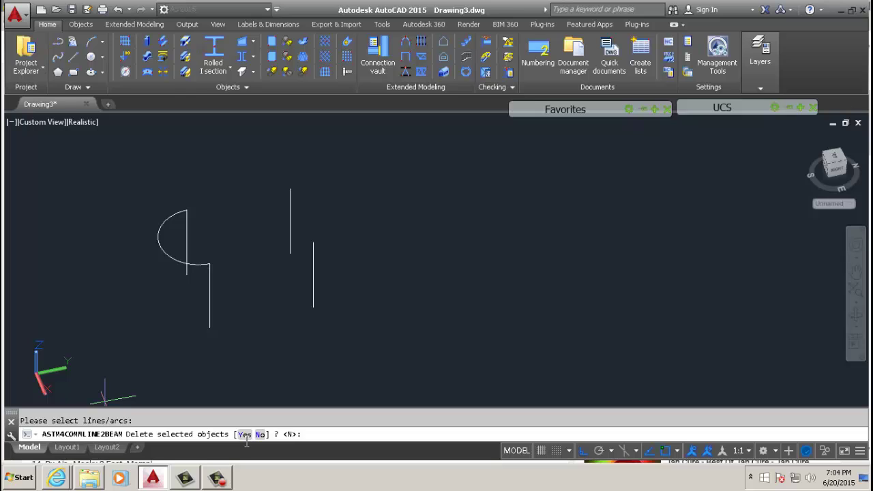
pyautogui.press('Return')
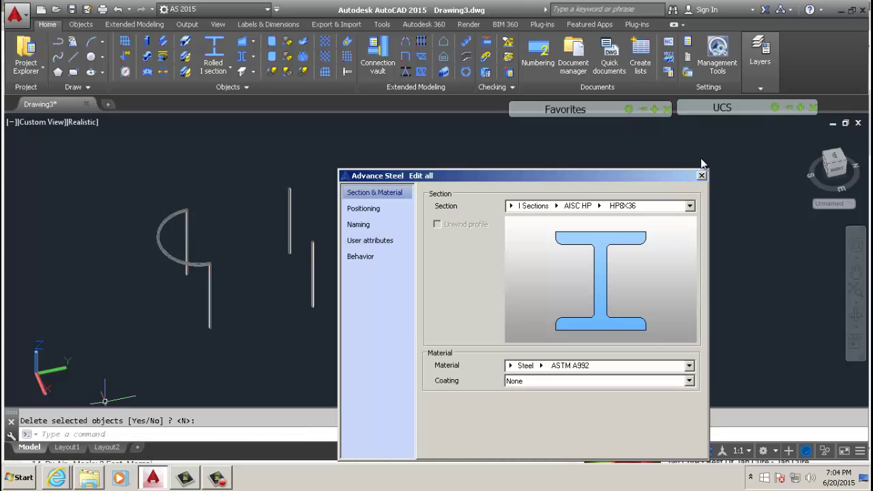
pyautogui.click(701, 176)
# Step: Set the offset of the column under the arc beam's front end to the middle-left reference point of its section
pyautogui.scroll(5, 182, 211)
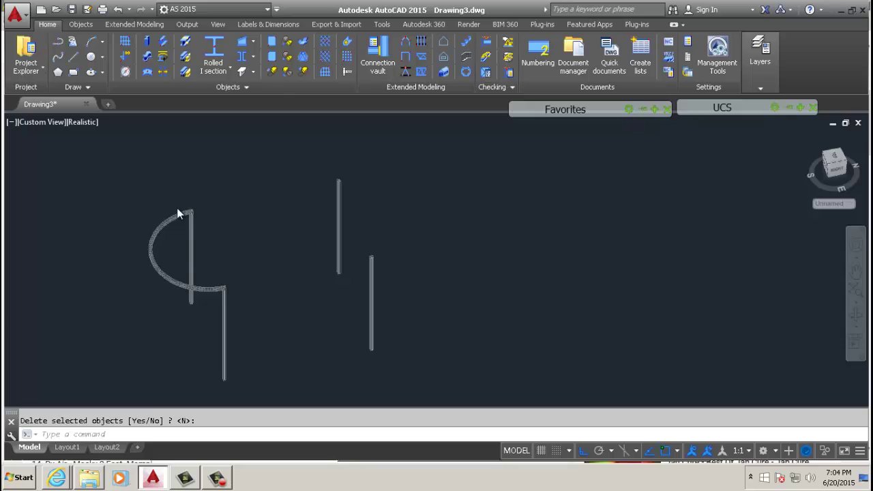
pyautogui.keyDown('shift'); pyautogui.moveTo(181, 233); pyautogui.dragTo(269, 322, button='middle'); pyautogui.keyUp('shift')
pyautogui.scroll(-2, 268, 322)
pyautogui.scroll(5, 300, 344)
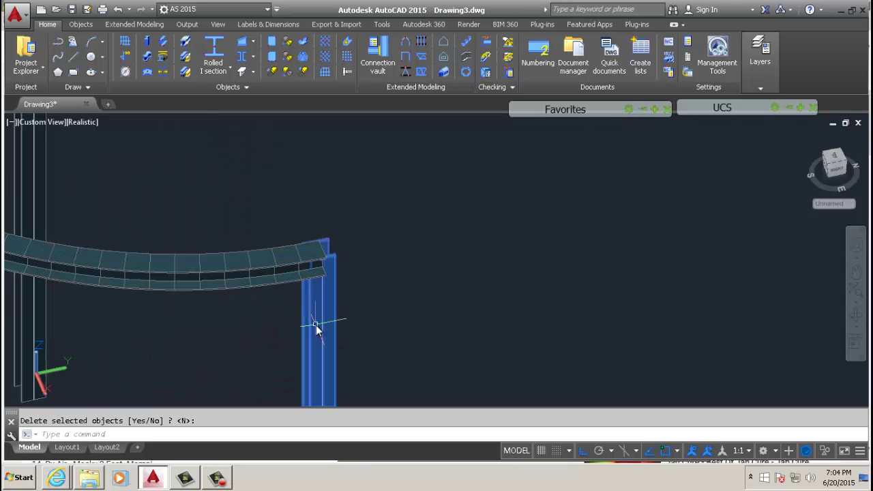
pyautogui.doubleClick(316, 328)
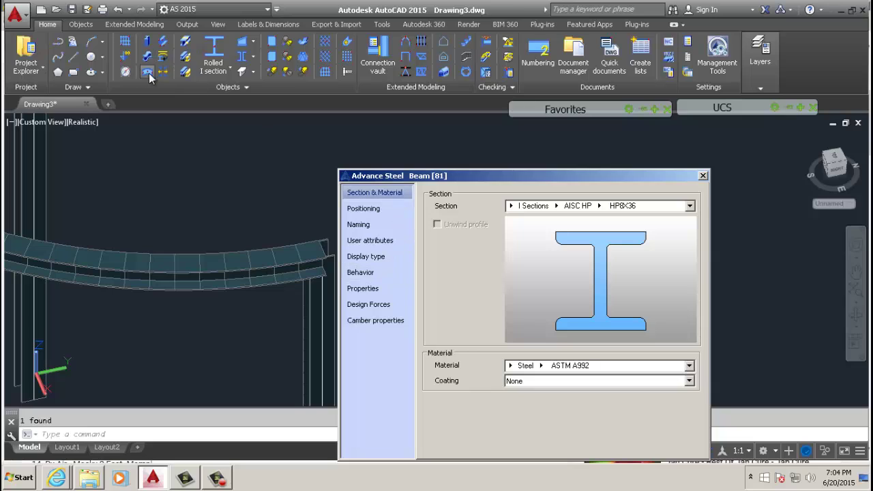
pyautogui.click(371, 212)
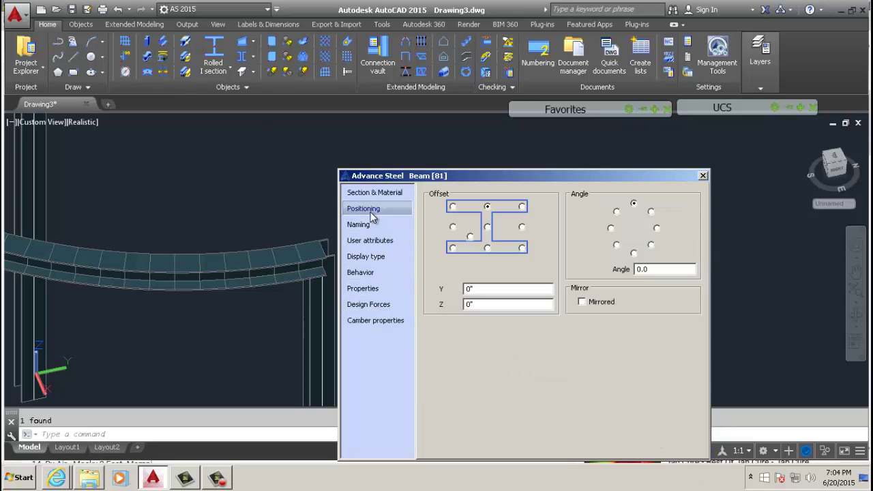
pyautogui.click(487, 248)
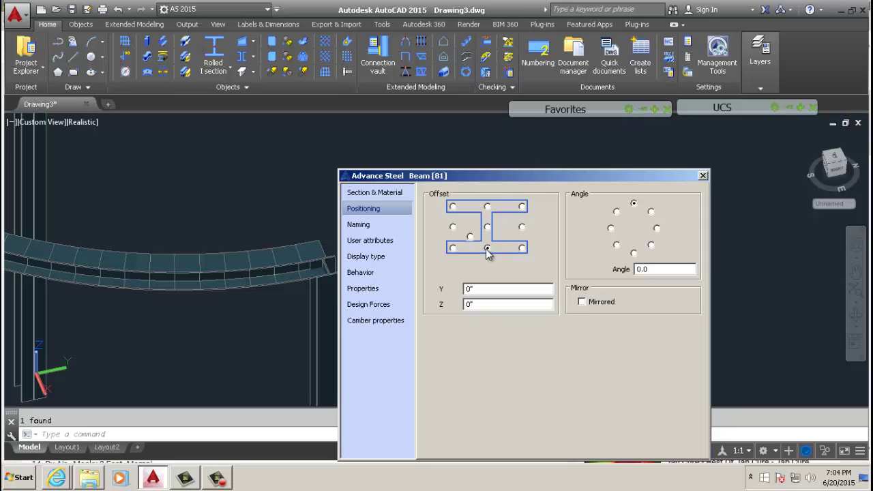
pyautogui.click(453, 227)
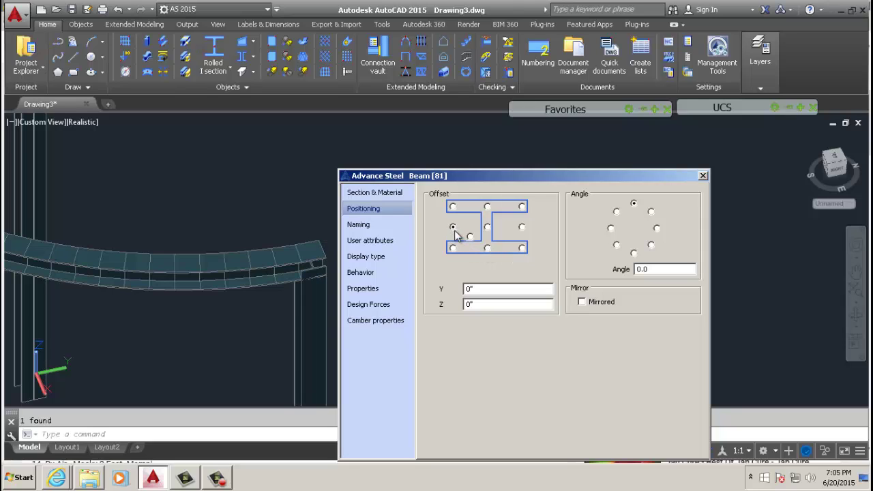
pyautogui.click(704, 176)
# Step: Set the offset of the column under the arc beam's rear end to the middle-left reference point of its section
pyautogui.moveTo(170, 250); pyautogui.dragTo(341, 377, button='middle')
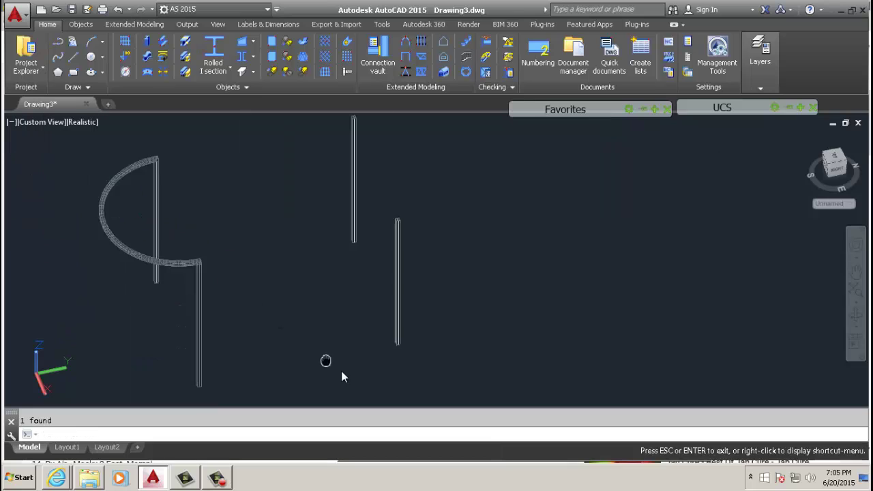
pyautogui.press('Escape')
pyautogui.scroll(6, 166, 158)
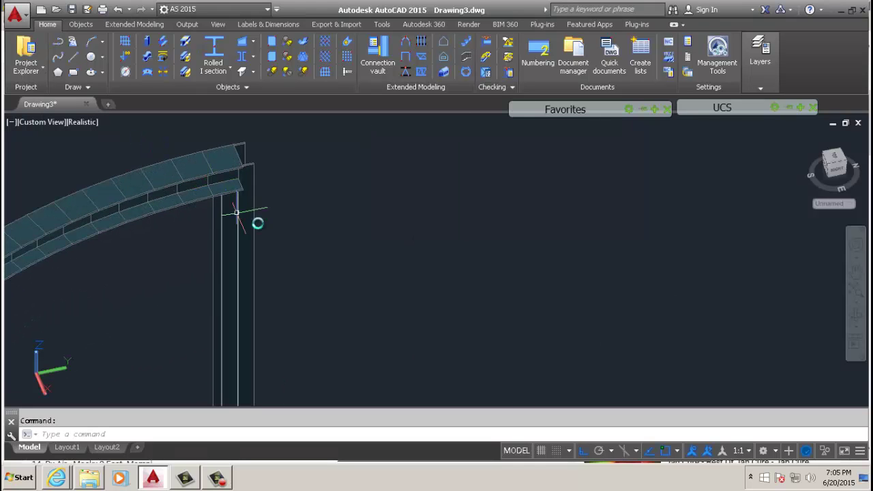
pyautogui.doubleClick(241, 220)
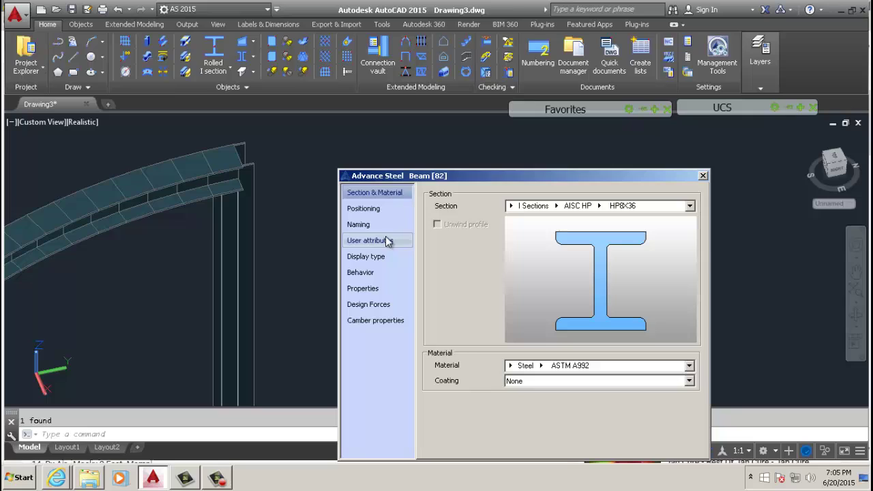
pyautogui.click(369, 210)
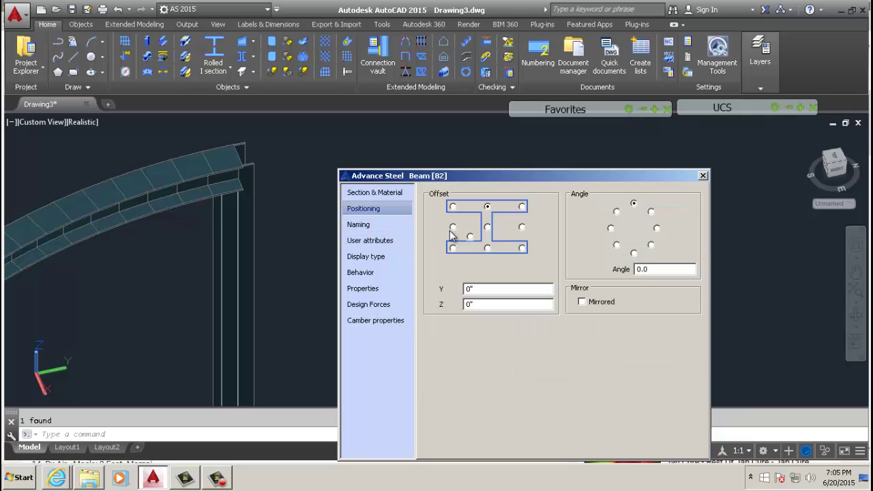
pyautogui.click(453, 228)
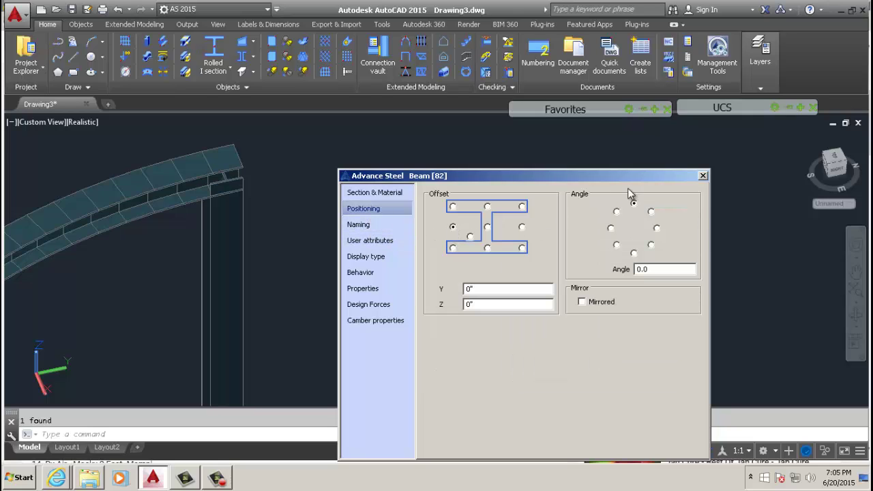
pyautogui.click(703, 176)
# Step: Add a single side end plate at the rear column, with the curved beam as main beam and the column as secondary beam
pyautogui.moveTo(593, 117)
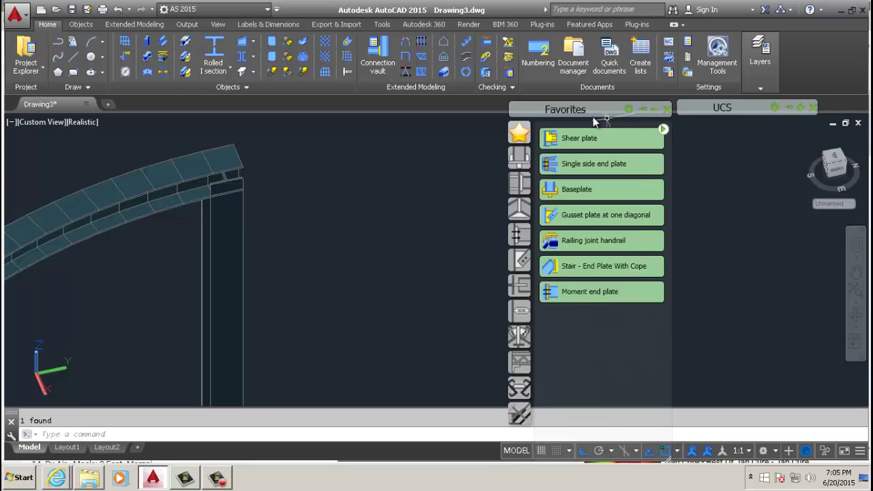
pyautogui.click(564, 166)
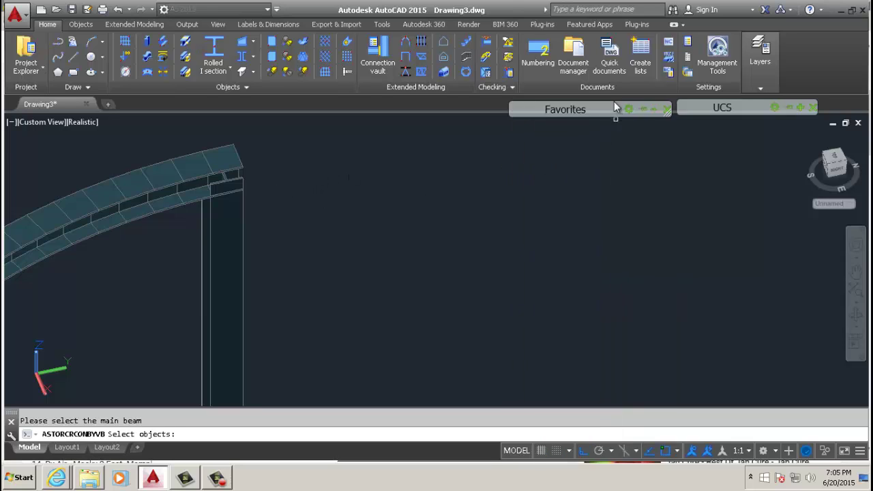
pyautogui.moveTo(581, 129)
pyautogui.click(183, 196)
pyautogui.press('Return')
pyautogui.click(231, 226)
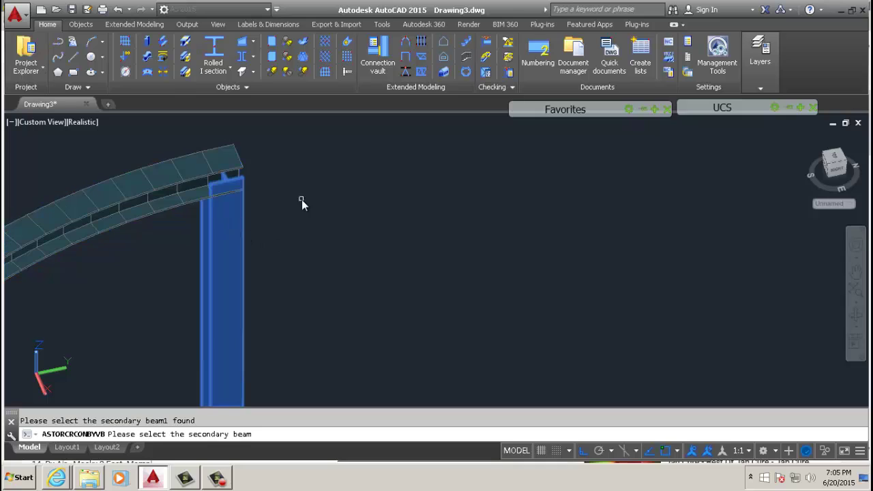
pyautogui.press('Return')
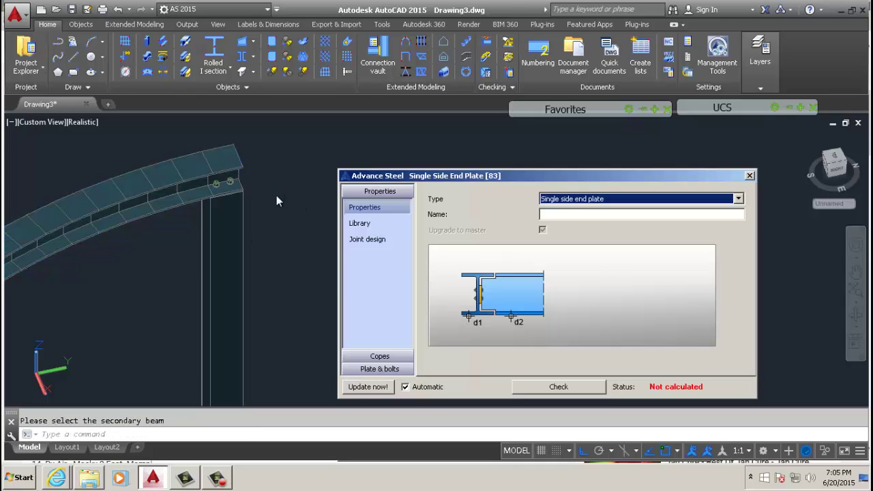
pyautogui.click(751, 178)
# Step: Add a single side end plate at the front column, with the curved beam as main beam and the column as secondary beam
pyautogui.scroll(-3, 477, 178)
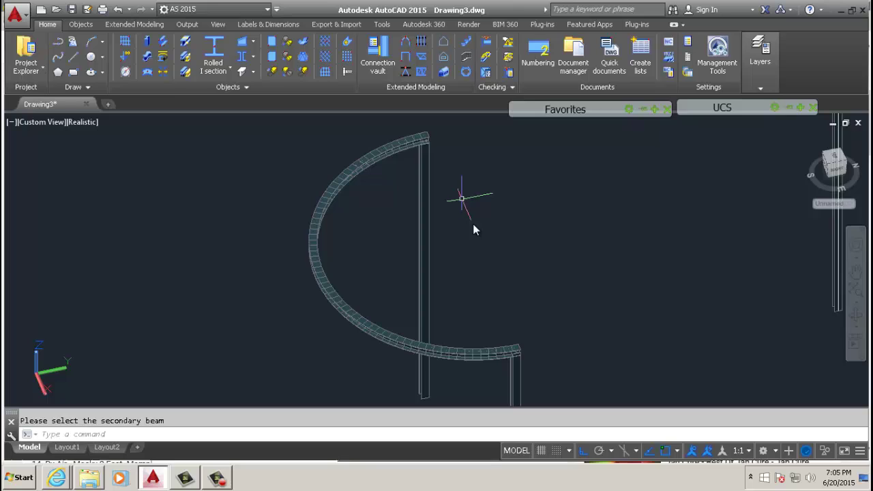
pyautogui.scroll(5, 382, 259)
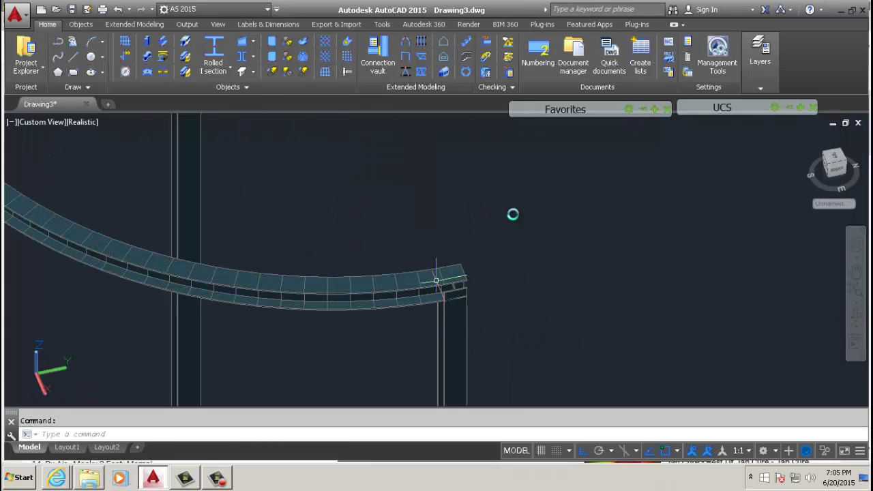
pyautogui.moveTo(572, 142)
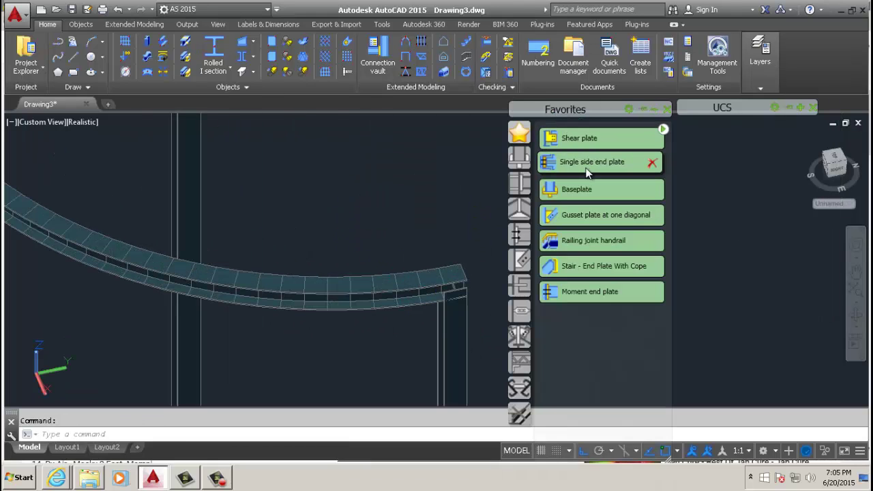
pyautogui.click(587, 173)
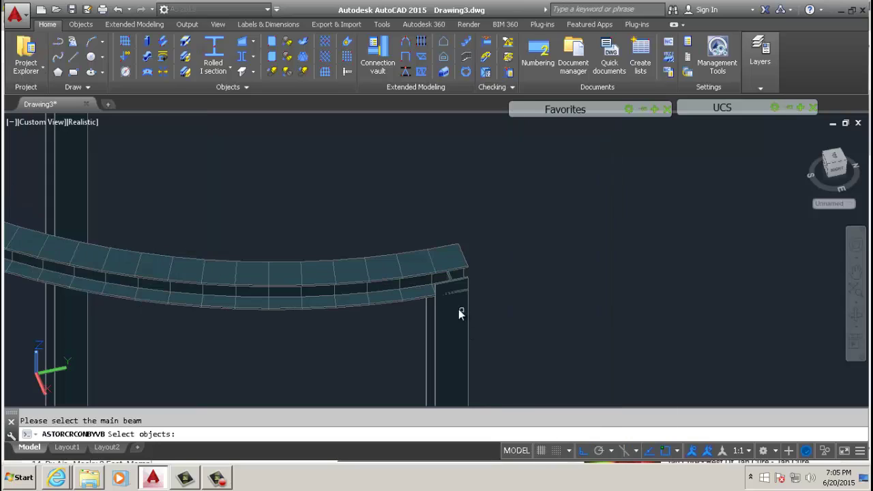
pyautogui.click(386, 275)
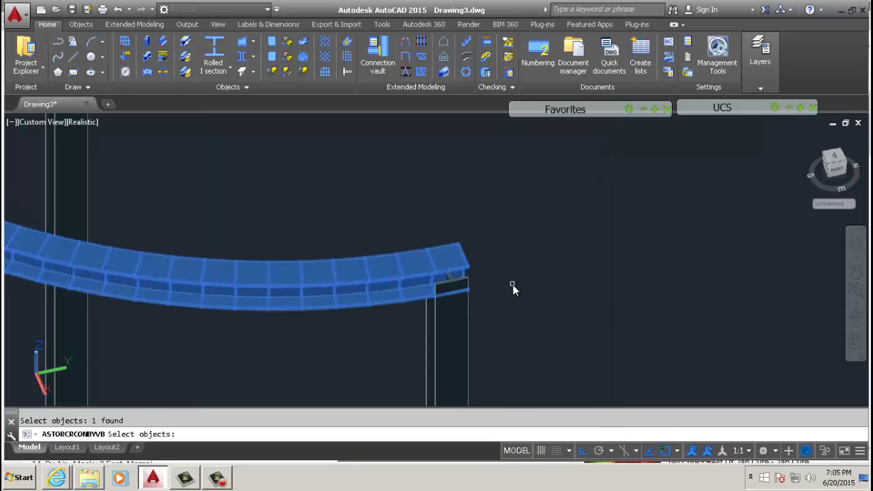
pyautogui.press('Return')
pyautogui.click(454, 308)
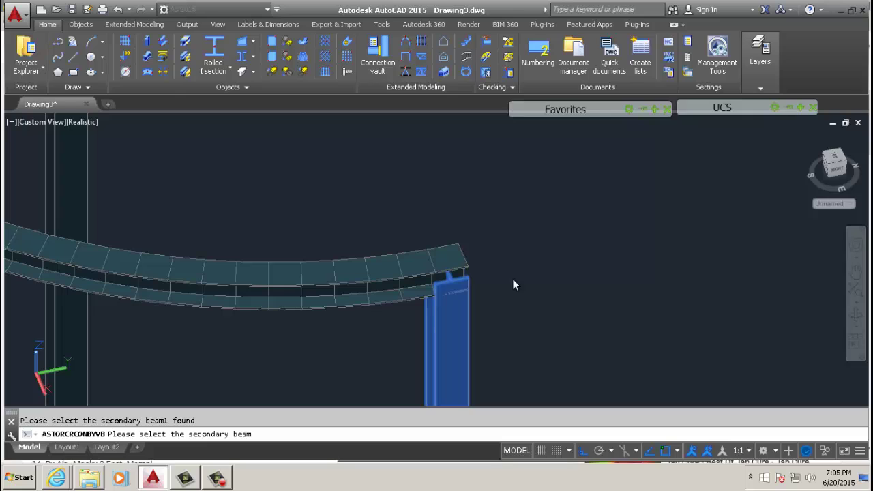
pyautogui.press('Return')
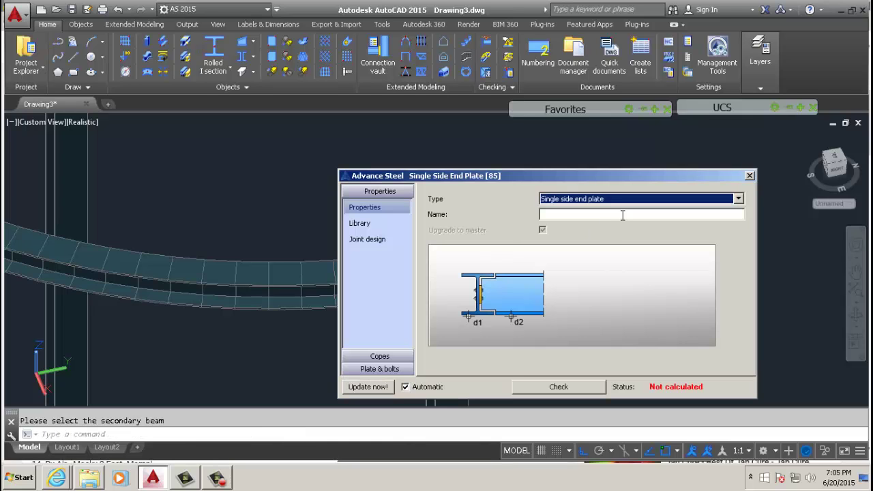
pyautogui.click(750, 176)
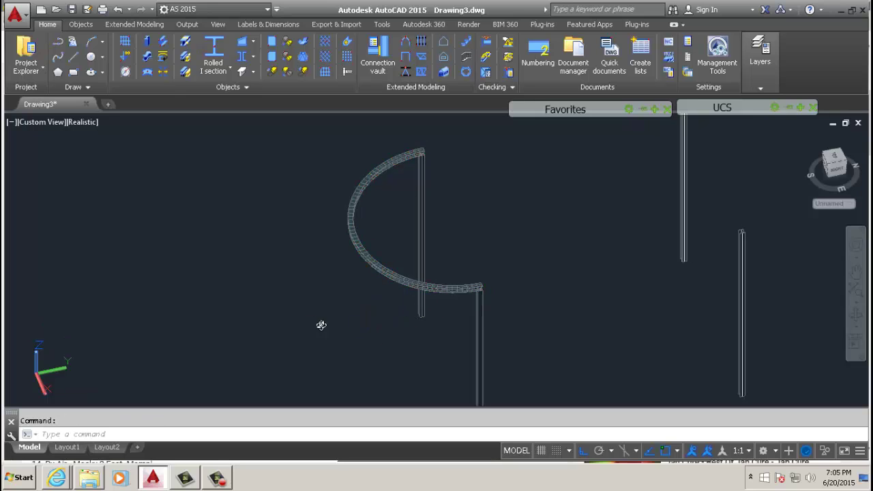
# Step: Start a railing with the curved beam as its base beam
pyautogui.keyDown('shift'); pyautogui.moveTo(321, 325); pyautogui.dragTo(274, 310, button='middle'); pyautogui.keyUp('shift')
pyautogui.moveTo(375, 218); pyautogui.dragTo(146, 253, button='middle')
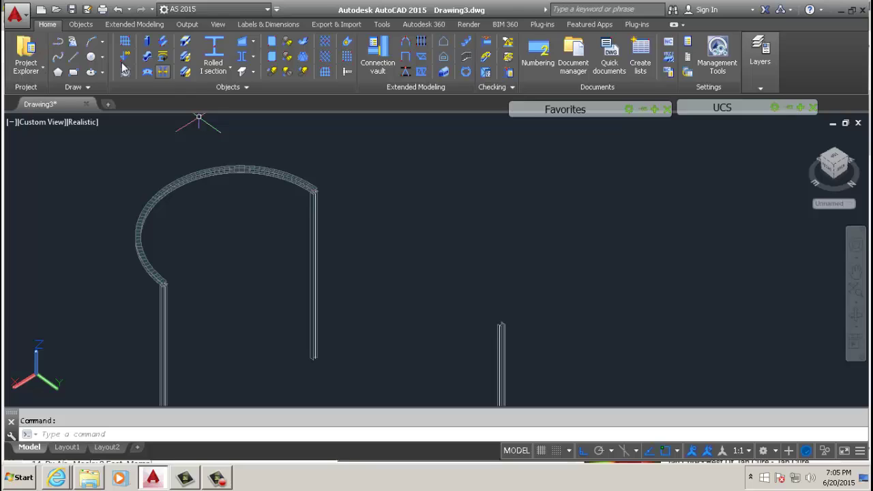
pyautogui.click(423, 72)
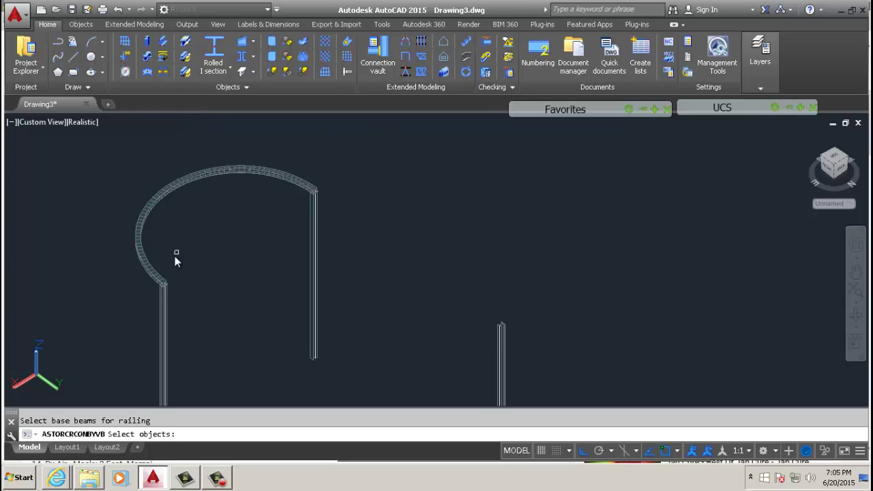
pyautogui.scroll(3, 145, 284)
pyautogui.click(164, 265)
pyautogui.scroll(-3, 200, 276)
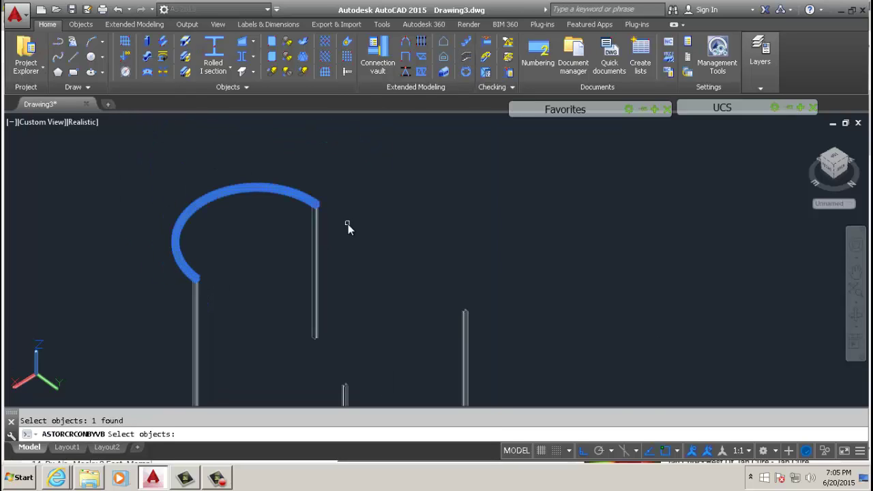
pyautogui.press('Return')
# Step: Create the railing from the curved beam's rear end to its front end, picking the top of the web at each end and keeping default properties
pyautogui.scroll(2, 281, 208)
pyautogui.scroll(4, 352, 183)
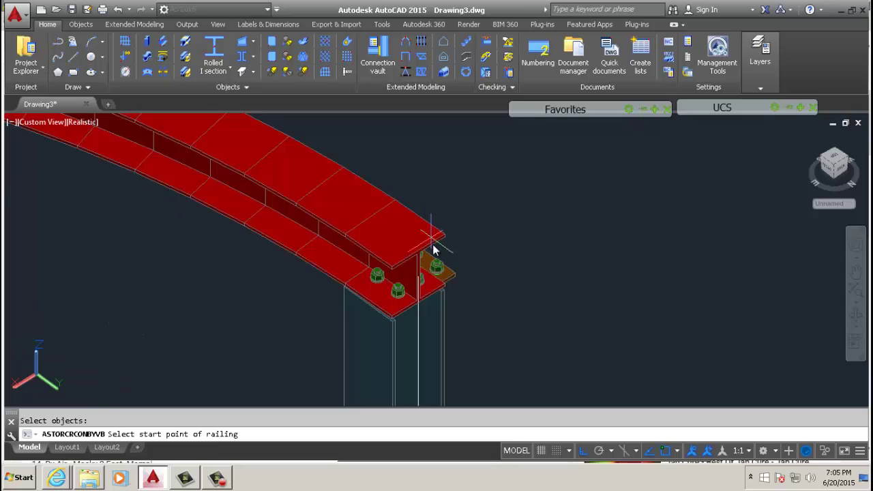
pyautogui.scroll(2, 415, 255)
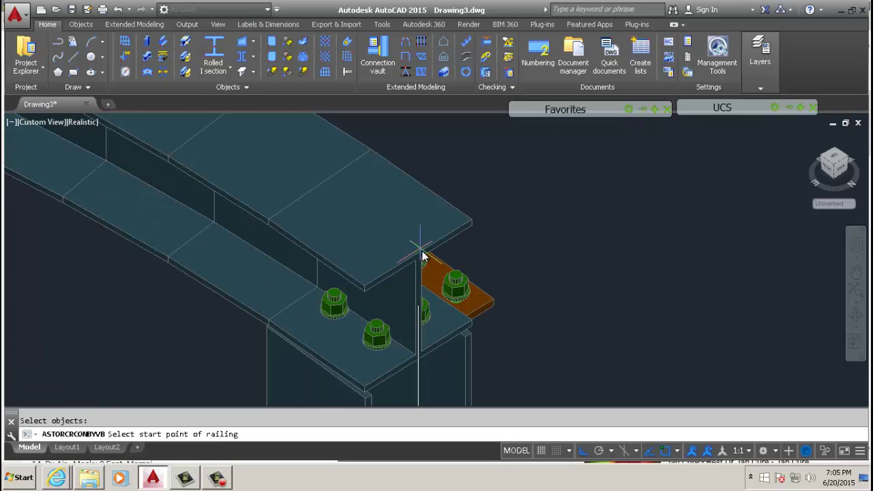
pyautogui.click(417, 257)
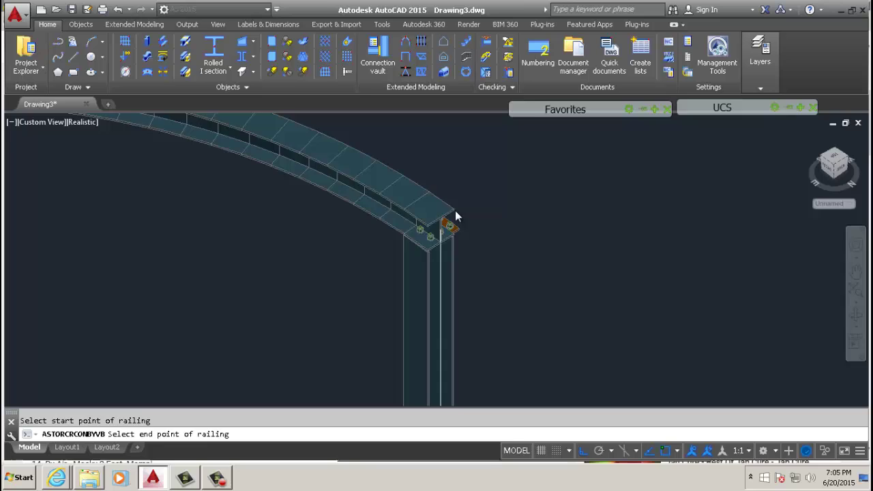
pyautogui.scroll(-2, 455, 215)
pyautogui.scroll(-3, 361, 253)
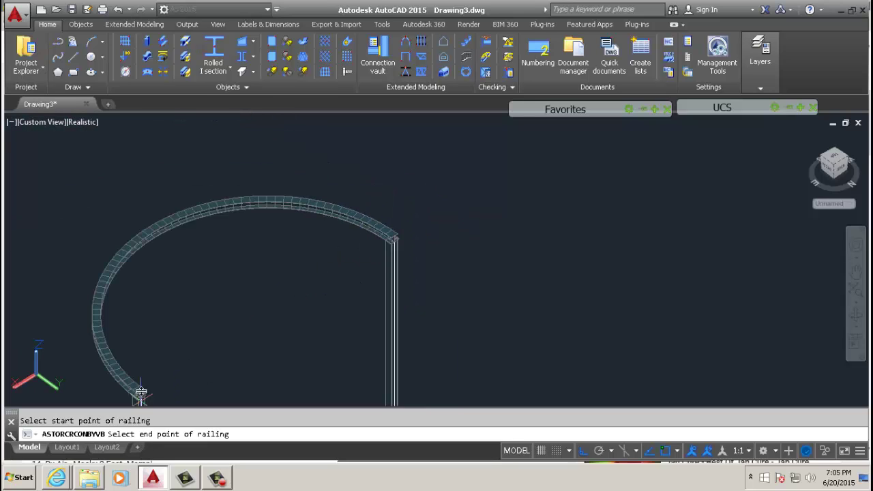
pyautogui.scroll(10, 140, 392)
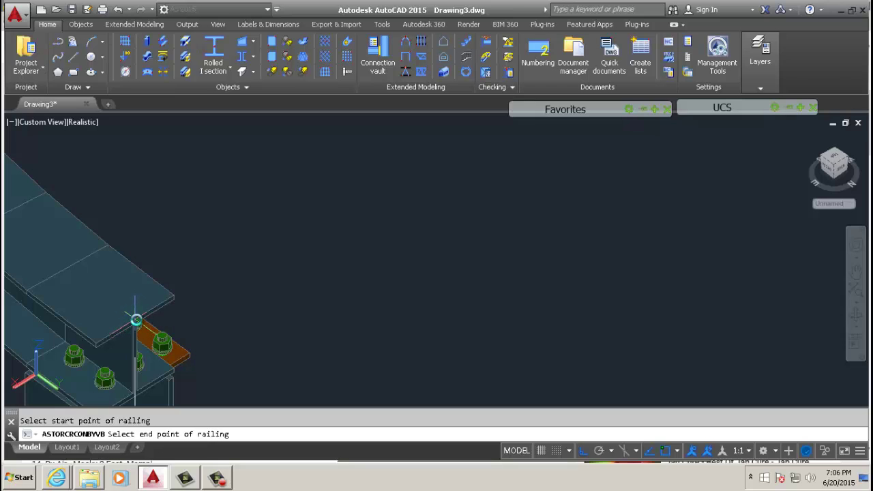
pyautogui.click(135, 320)
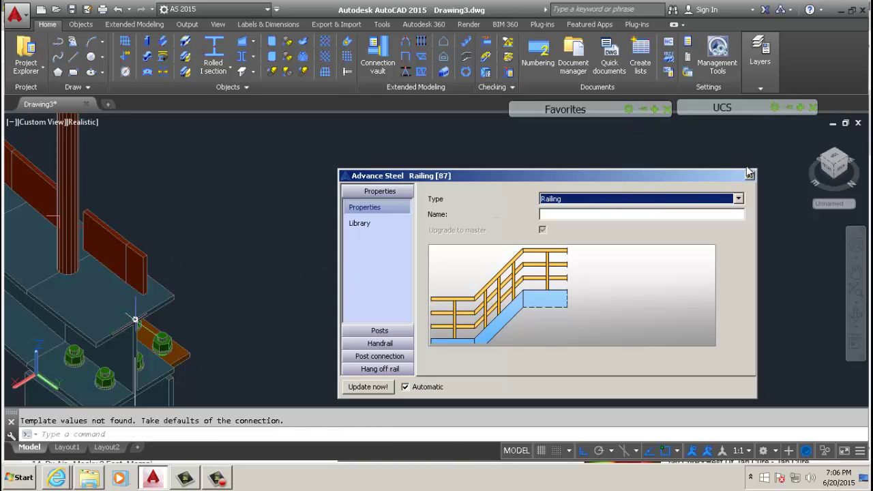
pyautogui.click(749, 176)
# Step: Inspect the finished railing, and review the curved beam's section properties and the available I-section families
pyautogui.scroll(-5, 599, 234)
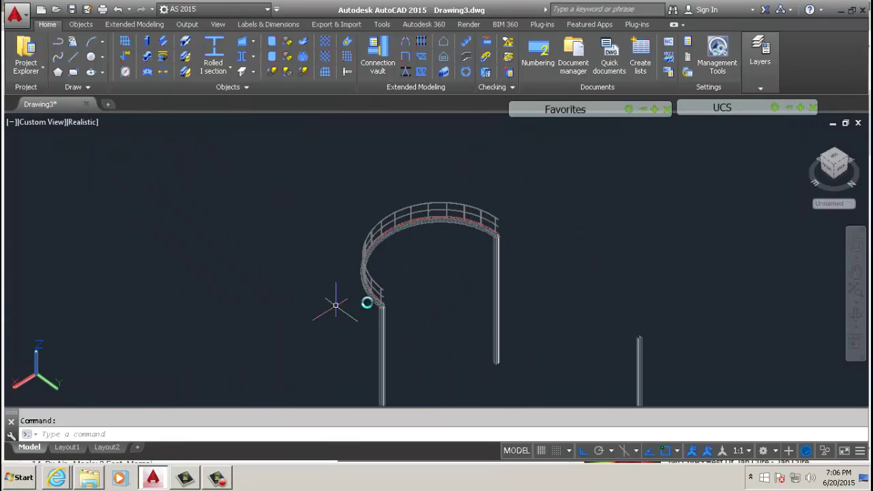
pyautogui.keyDown('shift'); pyautogui.moveTo(364, 302); pyautogui.dragTo(234, 324, button='middle'); pyautogui.keyUp('shift')
pyautogui.scroll(3, 452, 263)
pyautogui.scroll(-2, 234, 323)
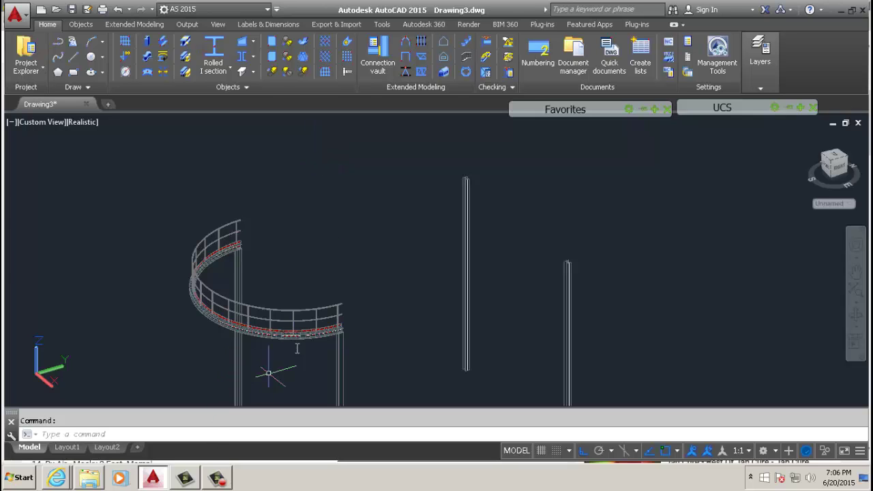
pyautogui.scroll(5, 287, 361)
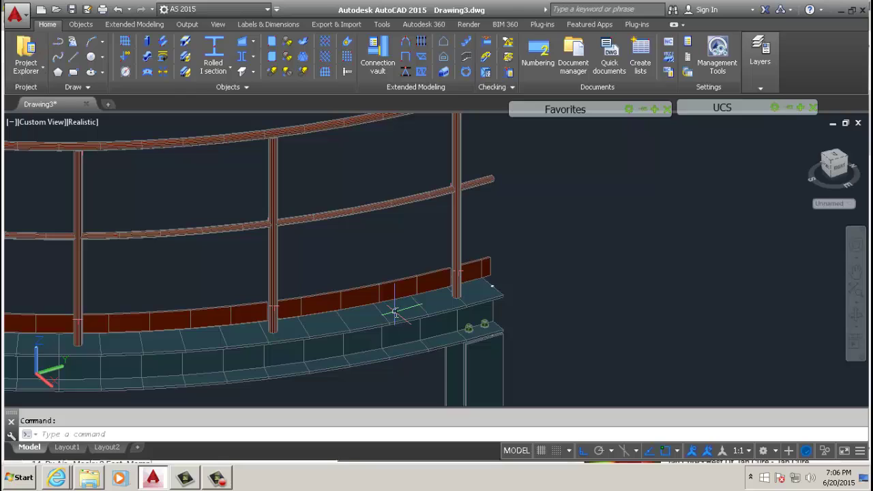
pyautogui.doubleClick(374, 314)
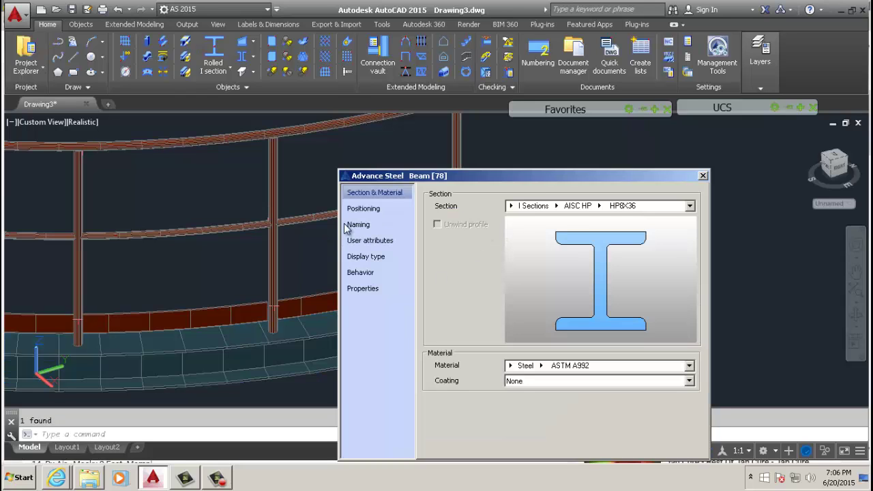
pyautogui.click(556, 205)
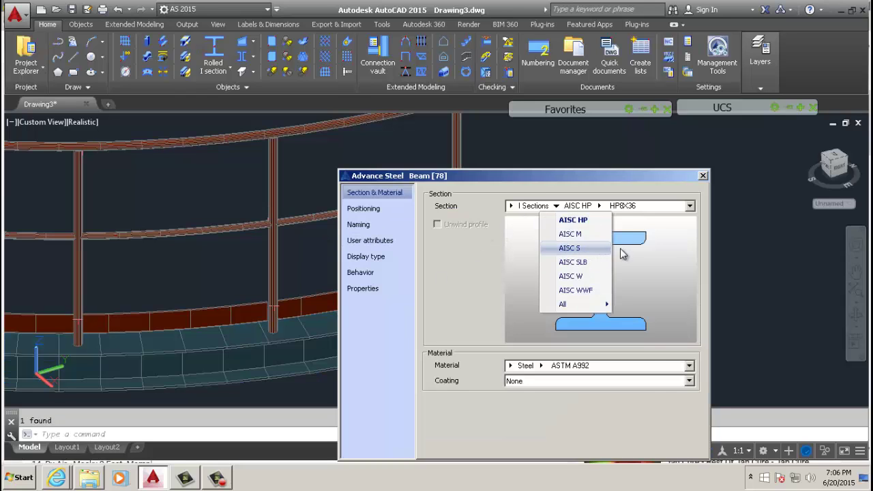
pyautogui.click(610, 212)
pyautogui.click(588, 198)
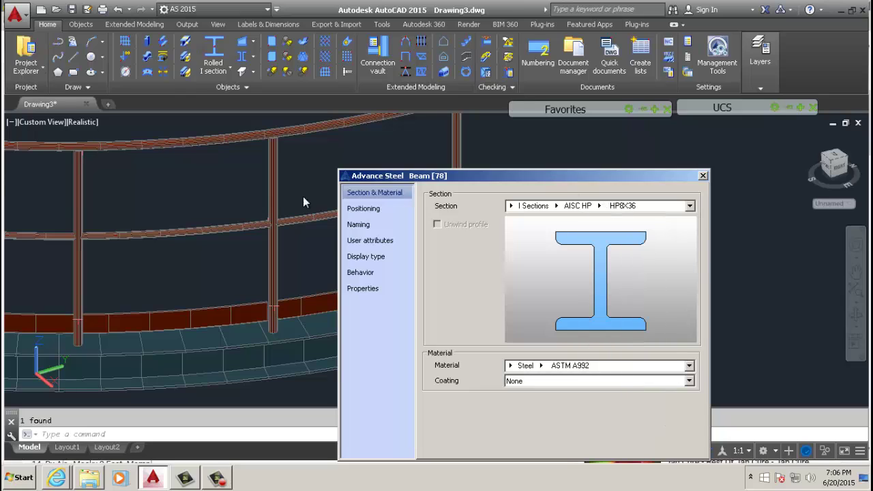
pyautogui.click(703, 175)
pyautogui.scroll(-5, 322, 327)
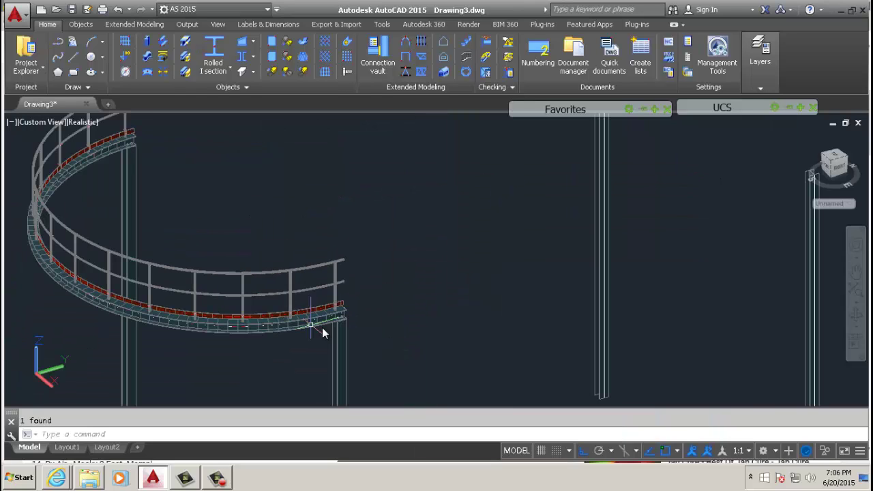